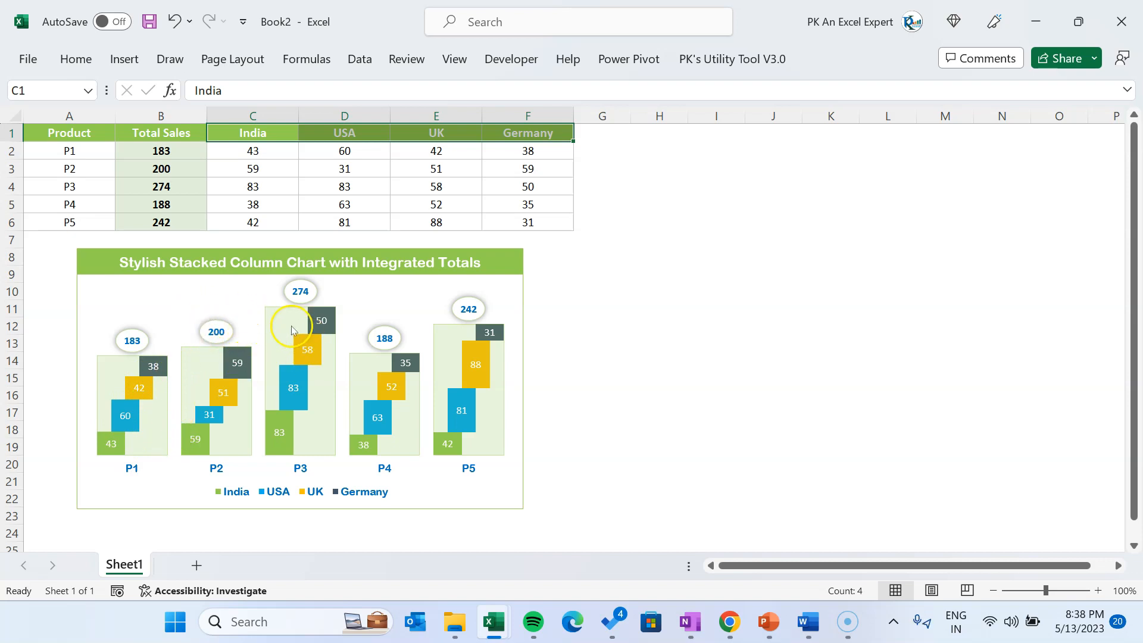
{"action": "left_click", "coordinate": [596, 395]}
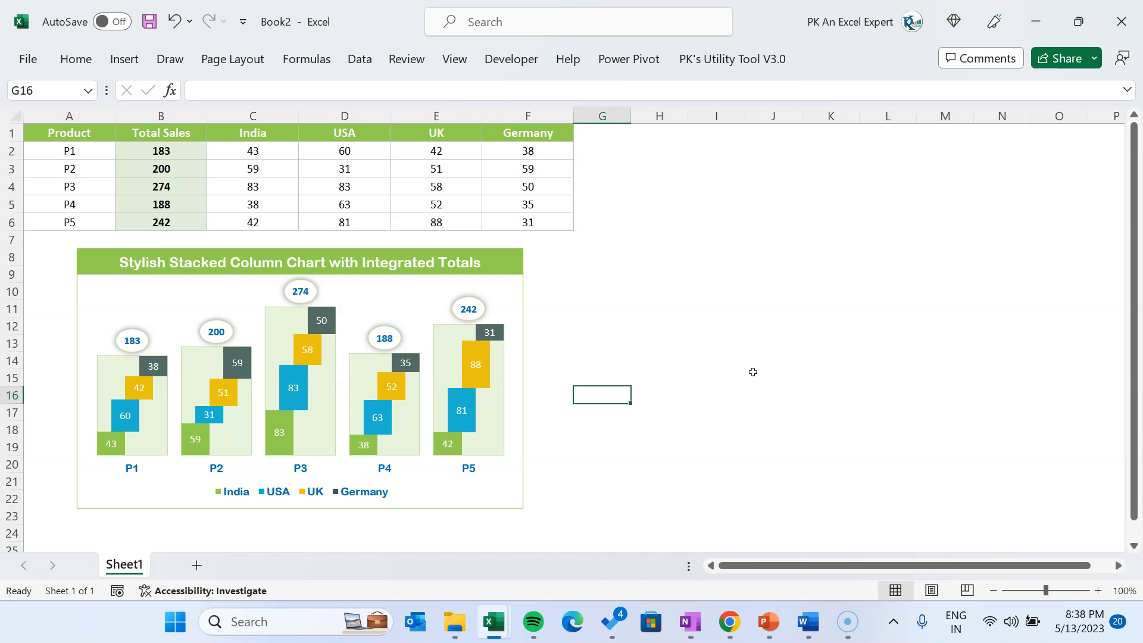
{"action": "left_click", "coordinate": [252, 133]}
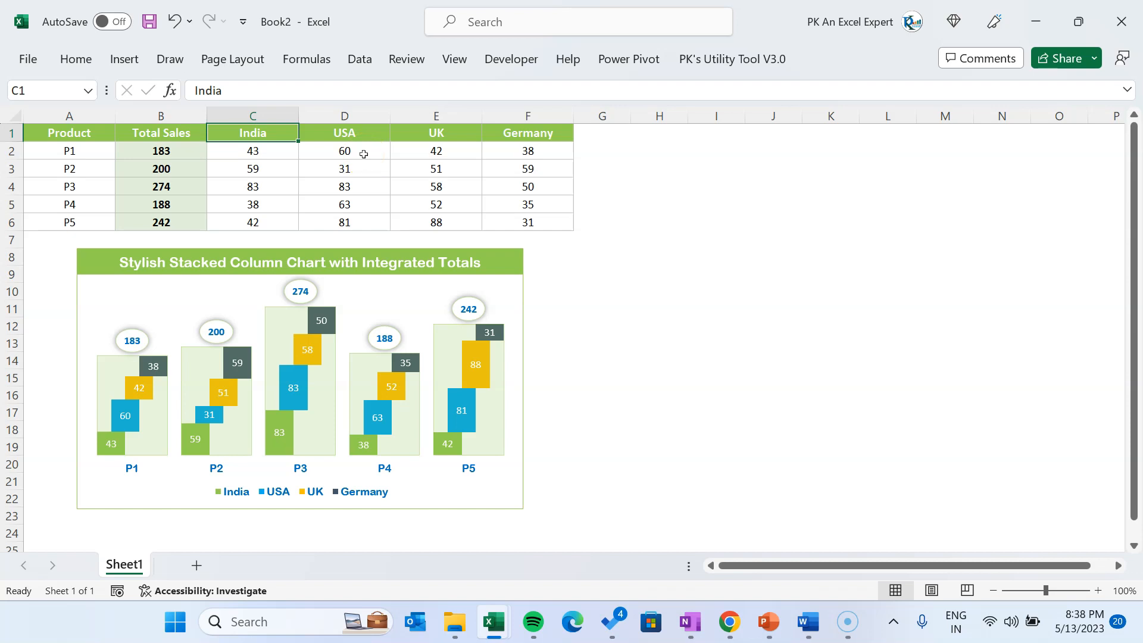
{"action": "left_click", "coordinate": [342, 131]}
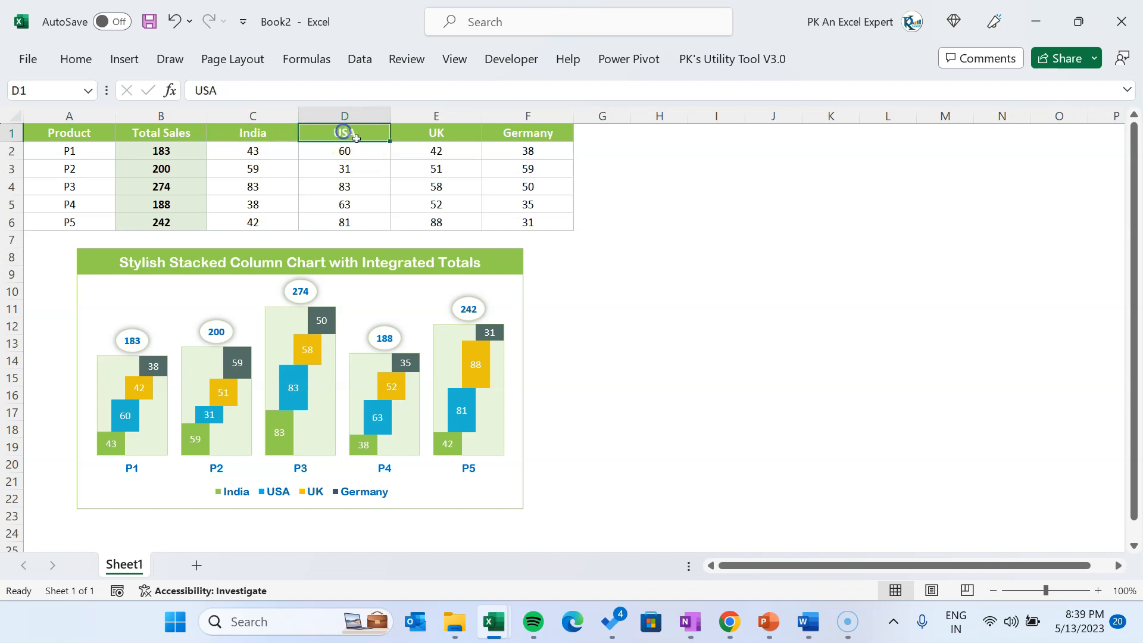
Copy the whole sales table, headers included, and paste it at cell A1 of a new blank workbook
{"action": "left_click", "coordinate": [357, 149]}
{"action": "key", "text": "ctrl+a"}
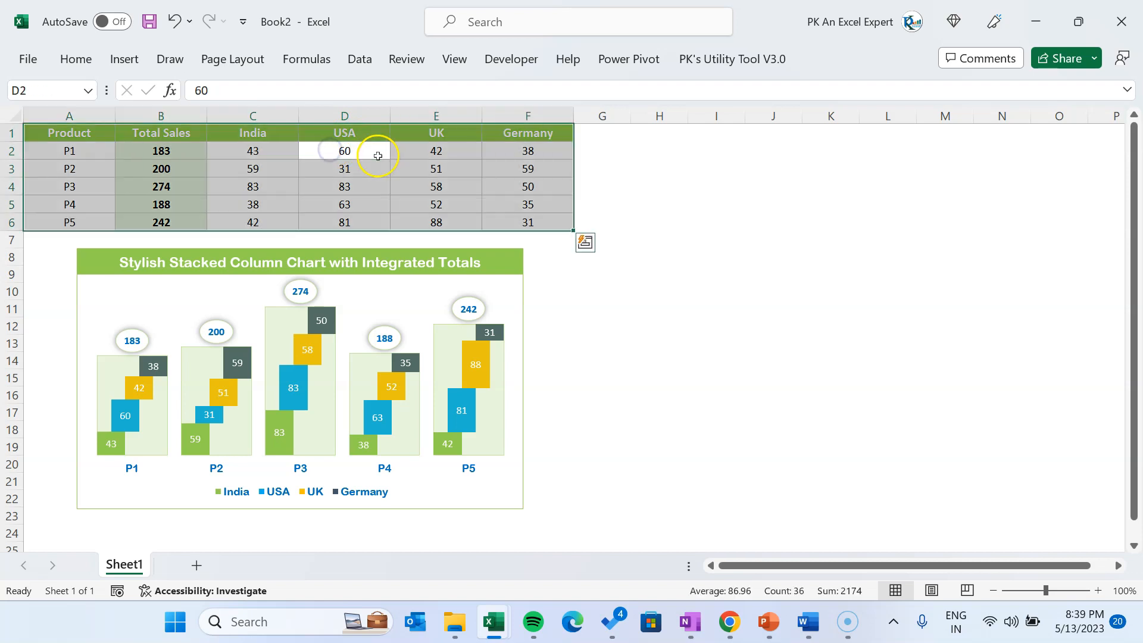
{"action": "key", "text": "ctrl+c"}
{"action": "key", "text": "ctrl+n"}
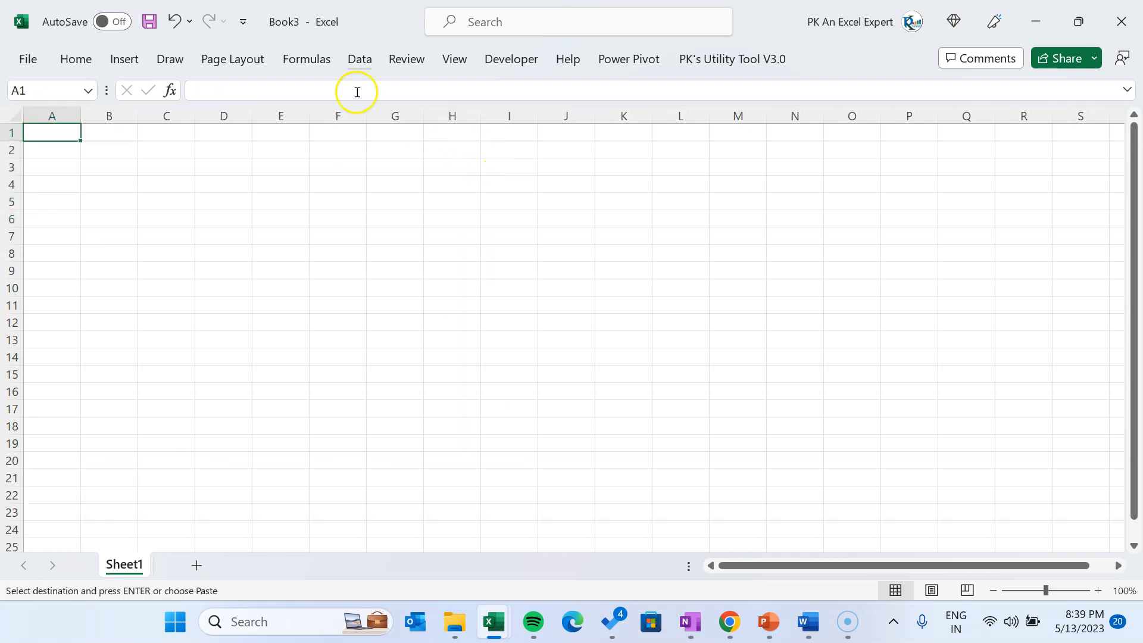
{"action": "key", "text": "ctrl+v"}
{"action": "left_click", "coordinate": [244, 184]}
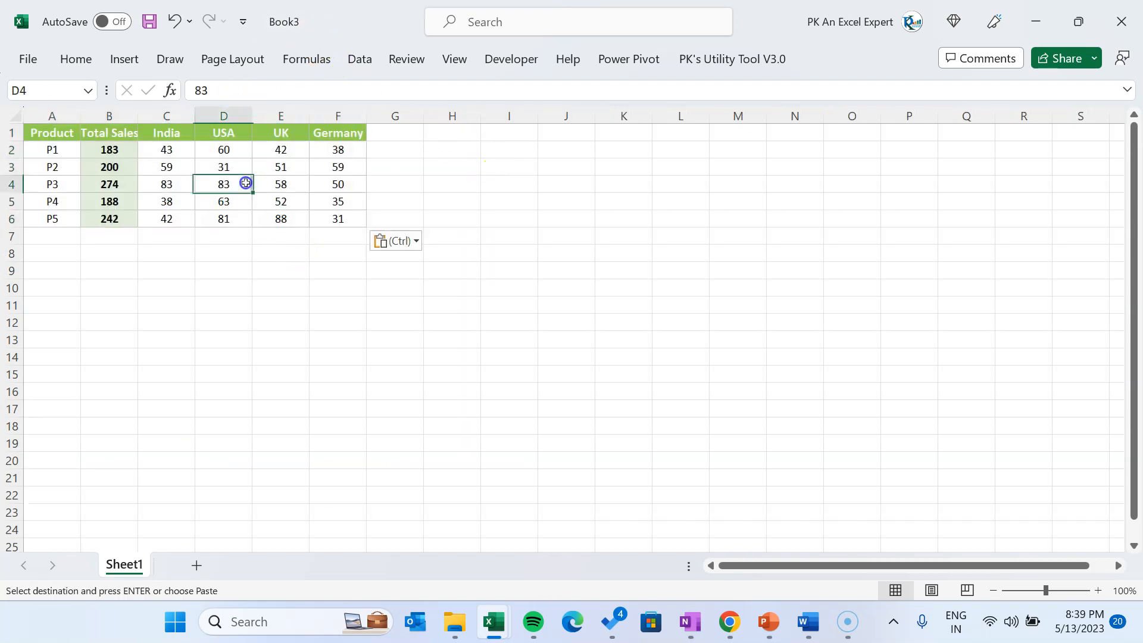
Examine the header row, how the Total Sales values in column B are built, and the products listed in column A
{"action": "left_click_drag", "start_coordinate": [135, 121], "coordinate": [345, 154]}
{"action": "left_click", "coordinate": [115, 154]}
{"action": "left_click", "coordinate": [300, 90]}
{"action": "left_click_drag", "start_coordinate": [131, 152], "coordinate": [124, 221]}
{"action": "left_click", "coordinate": [52, 151]}
{"action": "left_click", "coordinate": [68, 167]}
{"action": "left_click", "coordinate": [68, 184]}
{"action": "left_click", "coordinate": [66, 202]}
{"action": "left_click", "coordinate": [65, 216]}
Widen the Product column of the pasted table
{"action": "left_click_drag", "start_coordinate": [82, 116], "coordinate": [112, 116]}
{"action": "left_click", "coordinate": [360, 199]}
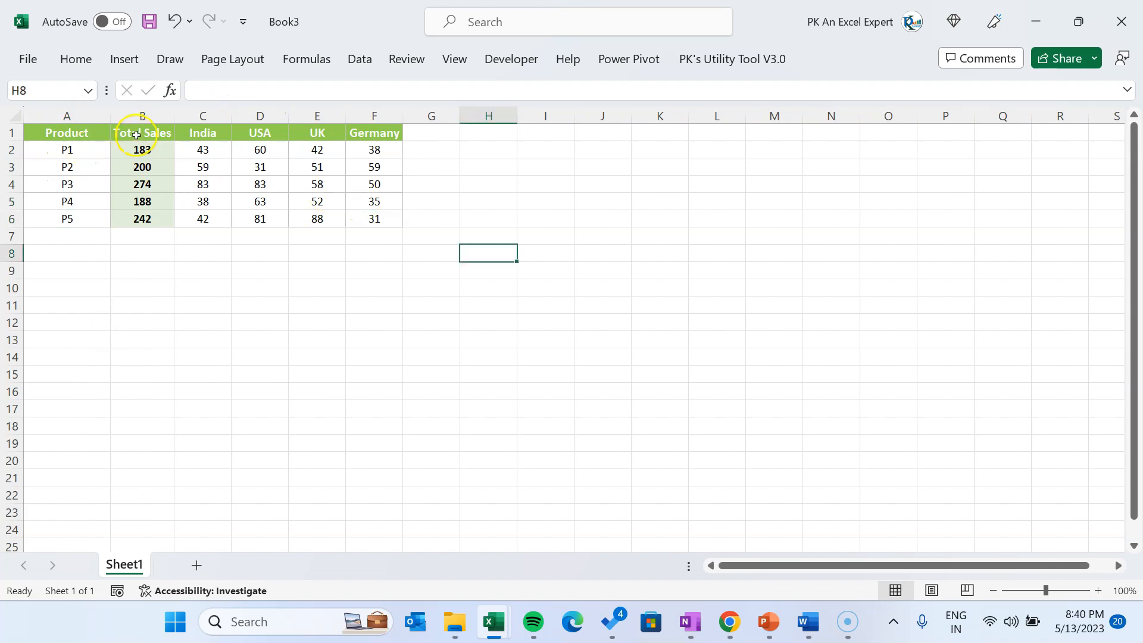
Insert a 2-D Stacked Column chart from the whole sales table and switch its rows and columns
{"action": "left_click", "coordinate": [135, 135]}
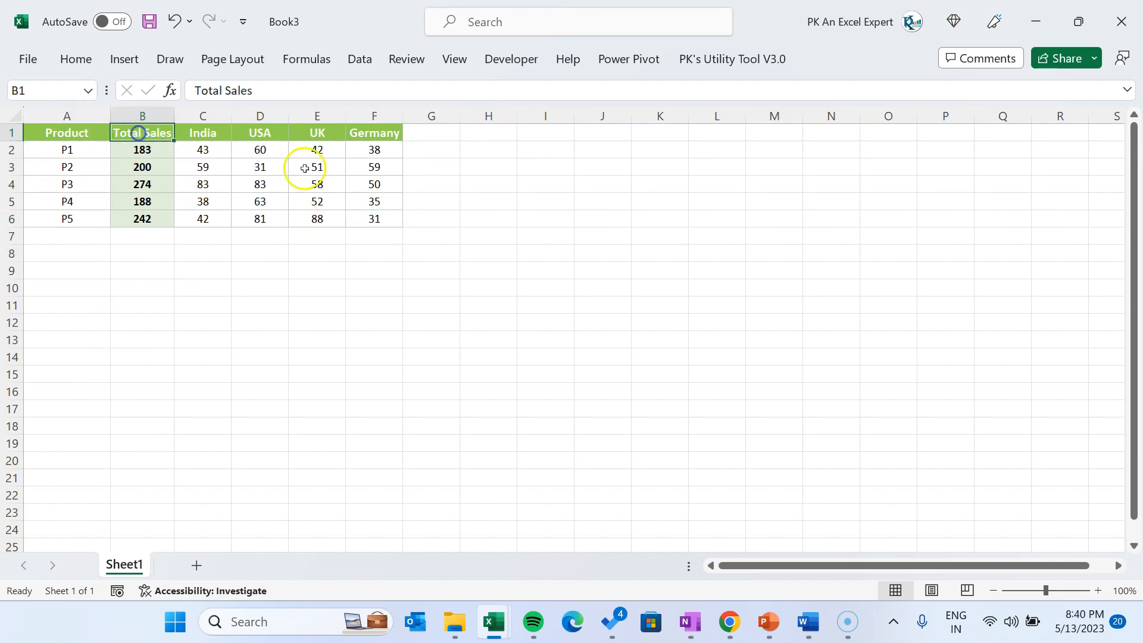
{"action": "key", "text": "ctrl+a"}
{"action": "left_click", "coordinate": [124, 59]}
{"action": "double_click", "coordinate": [124, 59]}
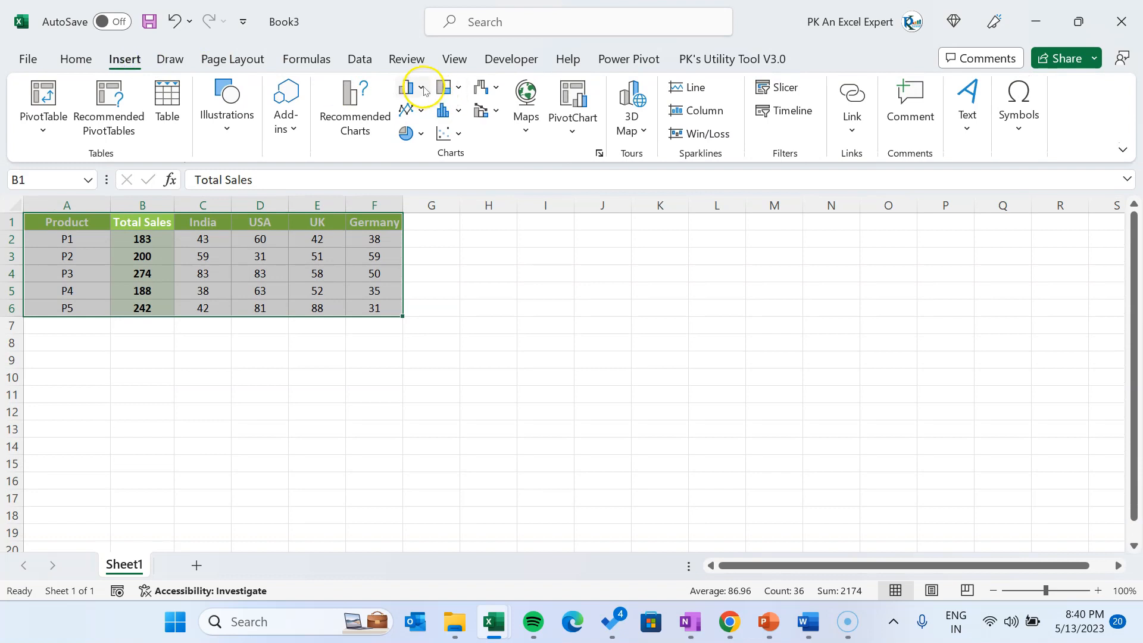
{"action": "left_click", "coordinate": [413, 88]}
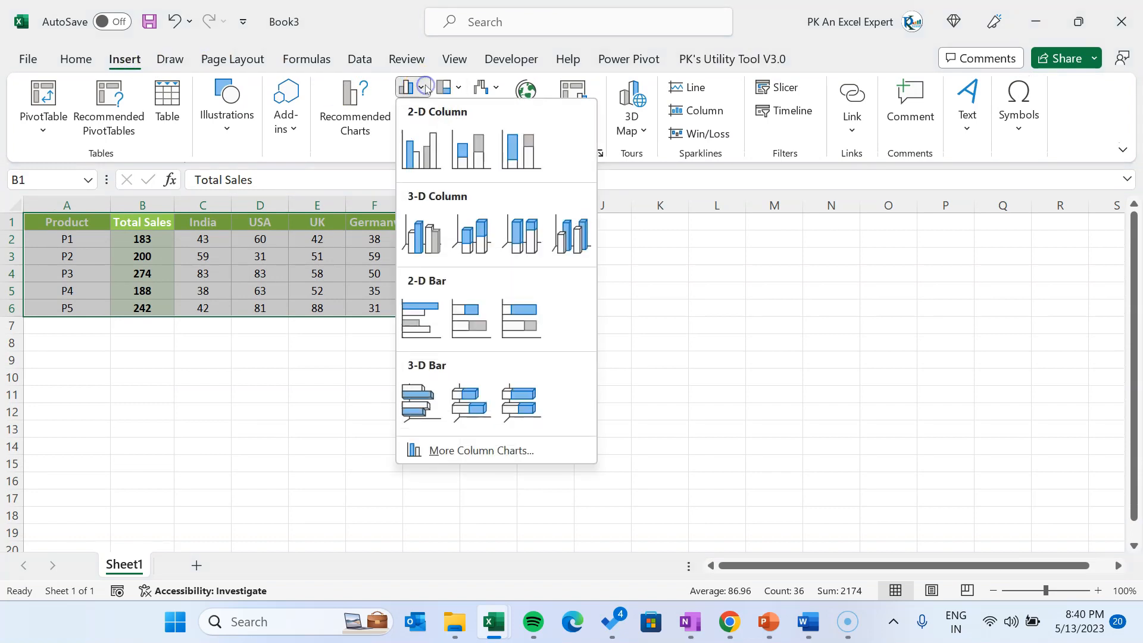
{"action": "left_click", "coordinate": [474, 164]}
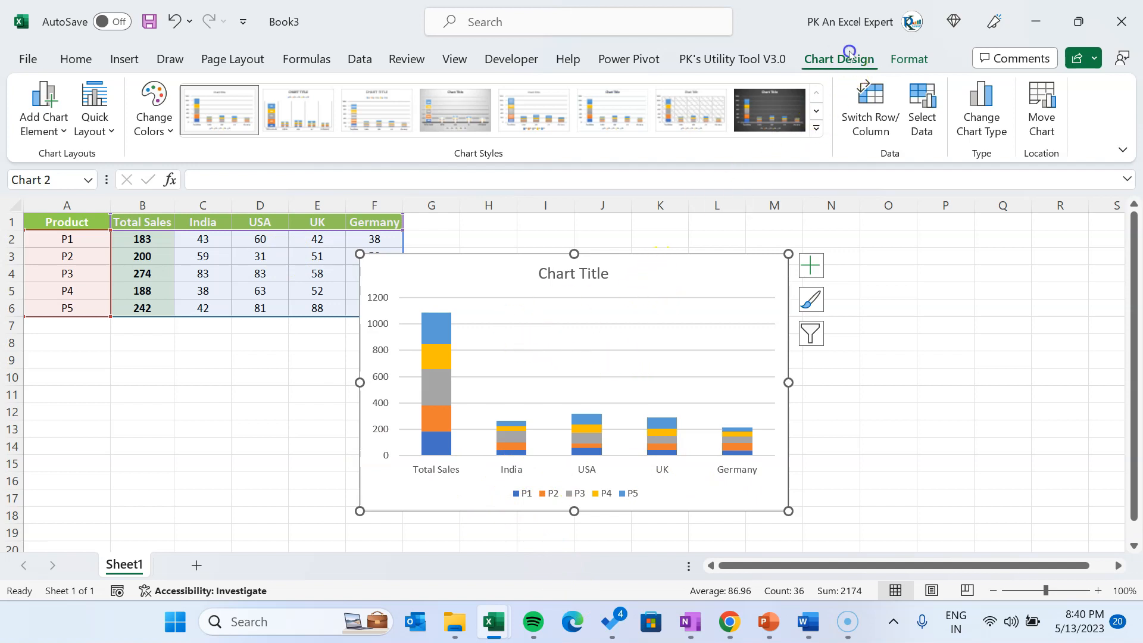
{"action": "left_click", "coordinate": [878, 128]}
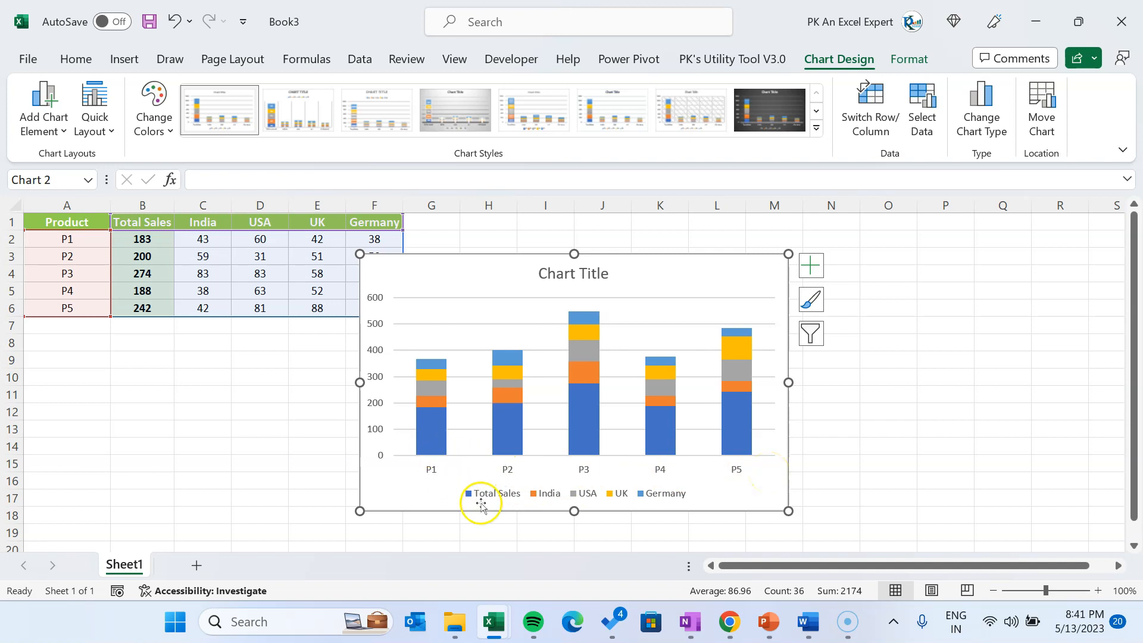
Change the Total Sales series to a Clustered Column plotted on the secondary axis of a combo chart
{"action": "left_click", "coordinate": [432, 441]}
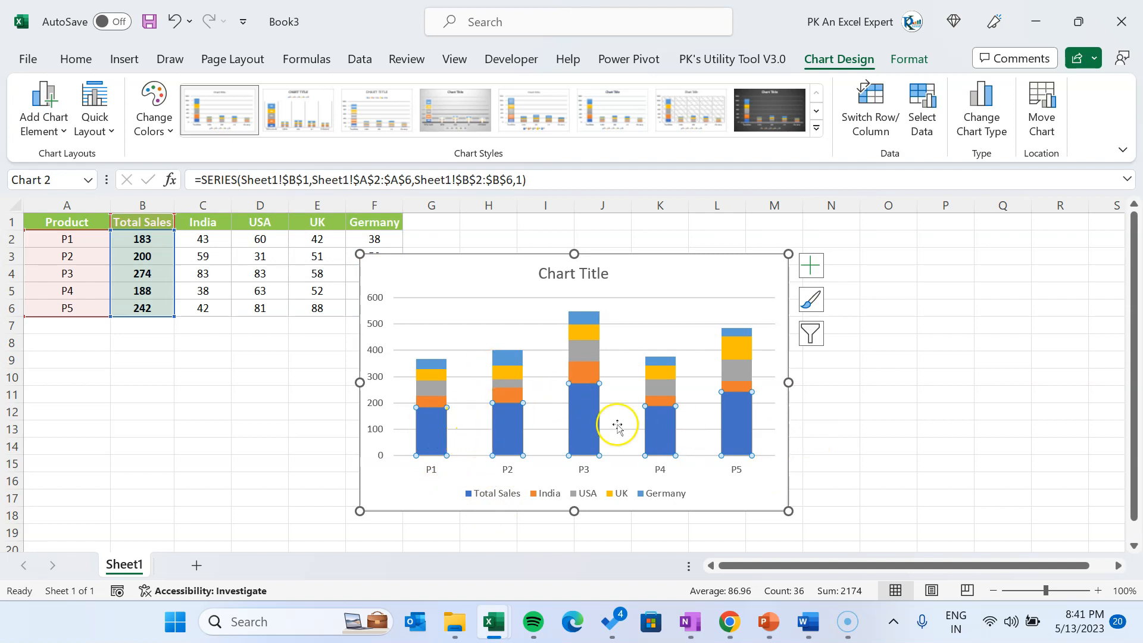
{"action": "right_click", "coordinate": [439, 438]}
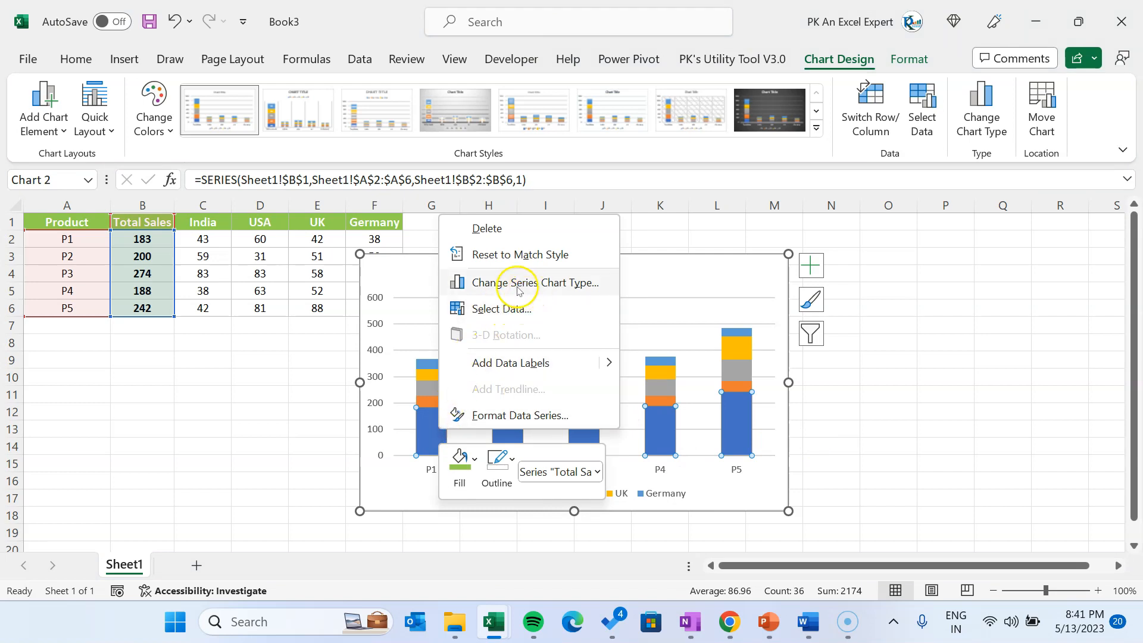
{"action": "left_click", "coordinate": [578, 287]}
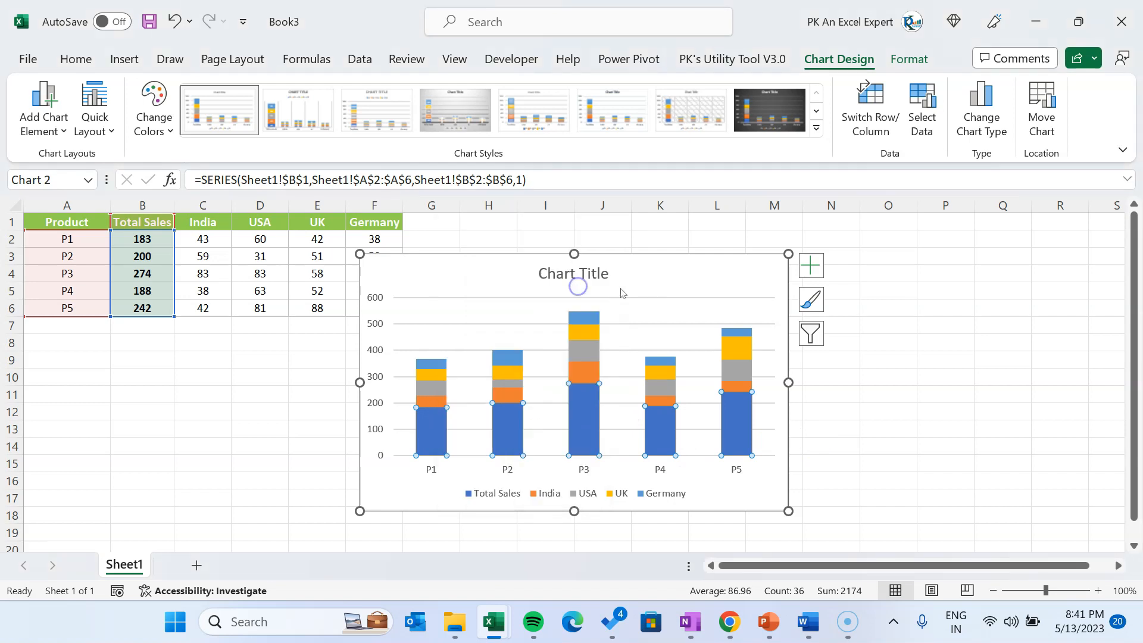
{"action": "left_click", "coordinate": [344, 494]}
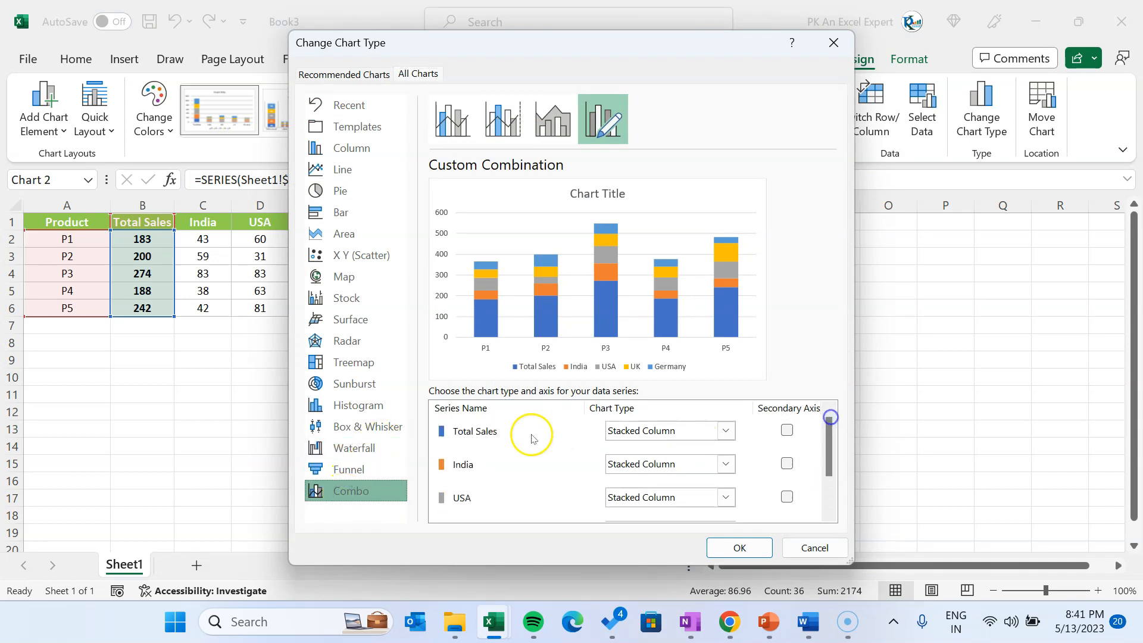
{"action": "left_click", "coordinate": [786, 431]}
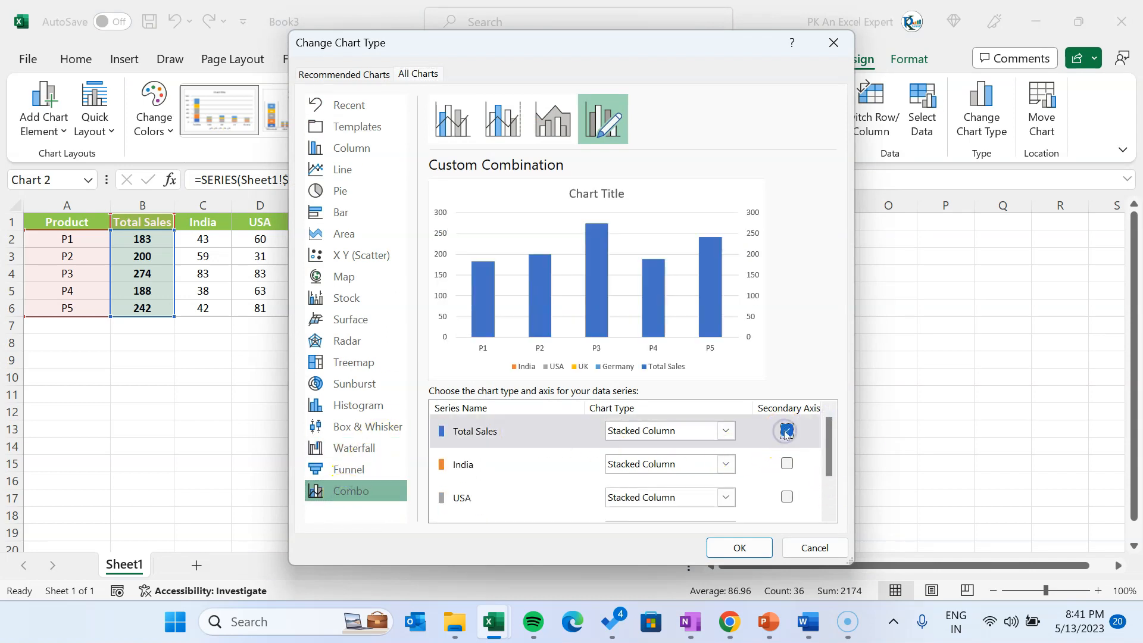
{"action": "left_click", "coordinate": [725, 431]}
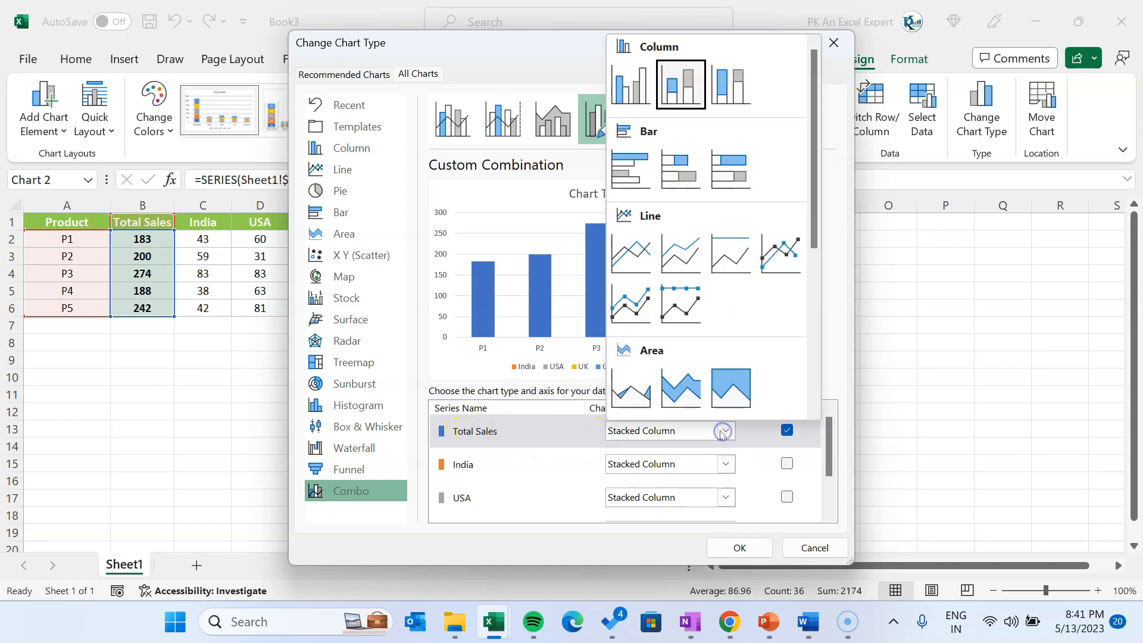
{"action": "left_click", "coordinate": [623, 92]}
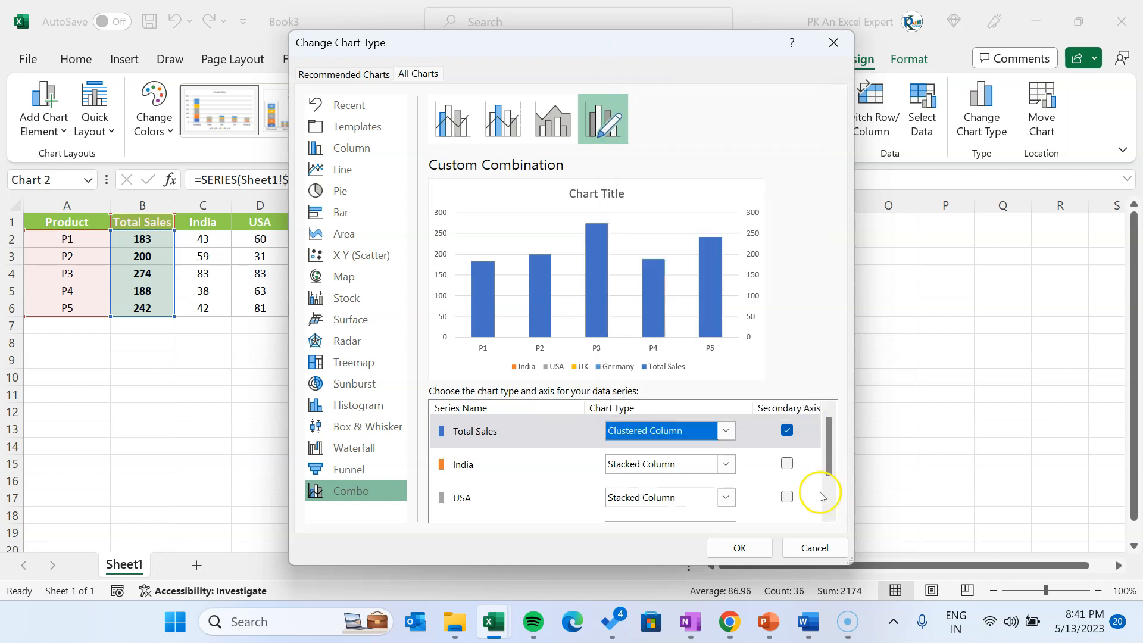
{"action": "left_click", "coordinate": [739, 547]}
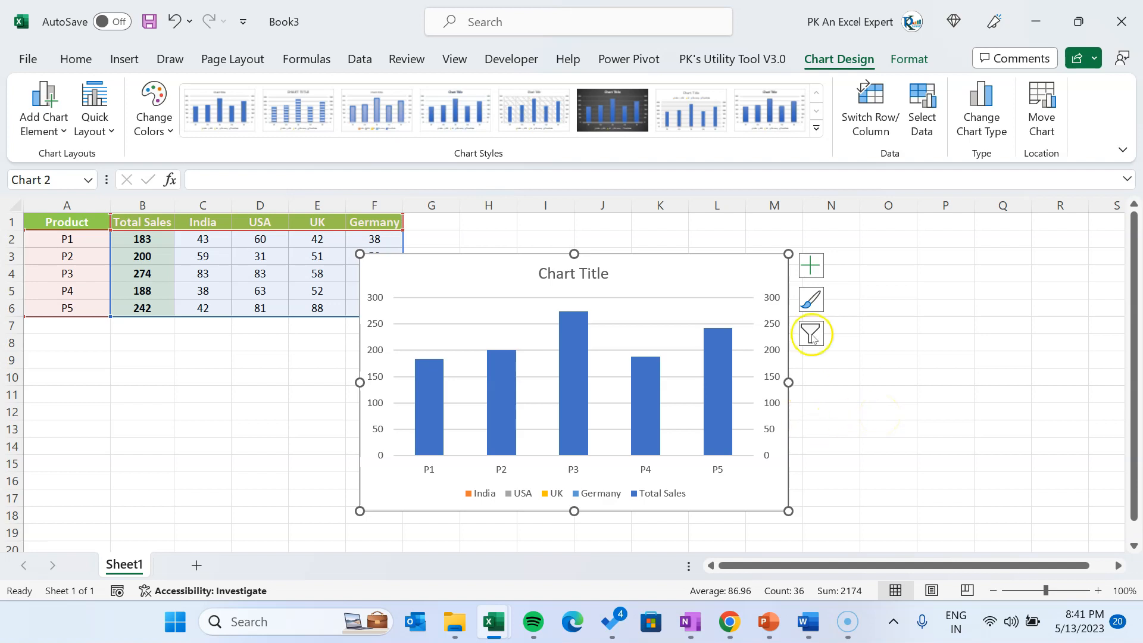
Hide the chart's secondary vertical and primary vertical axes
{"action": "left_click", "coordinate": [813, 264]}
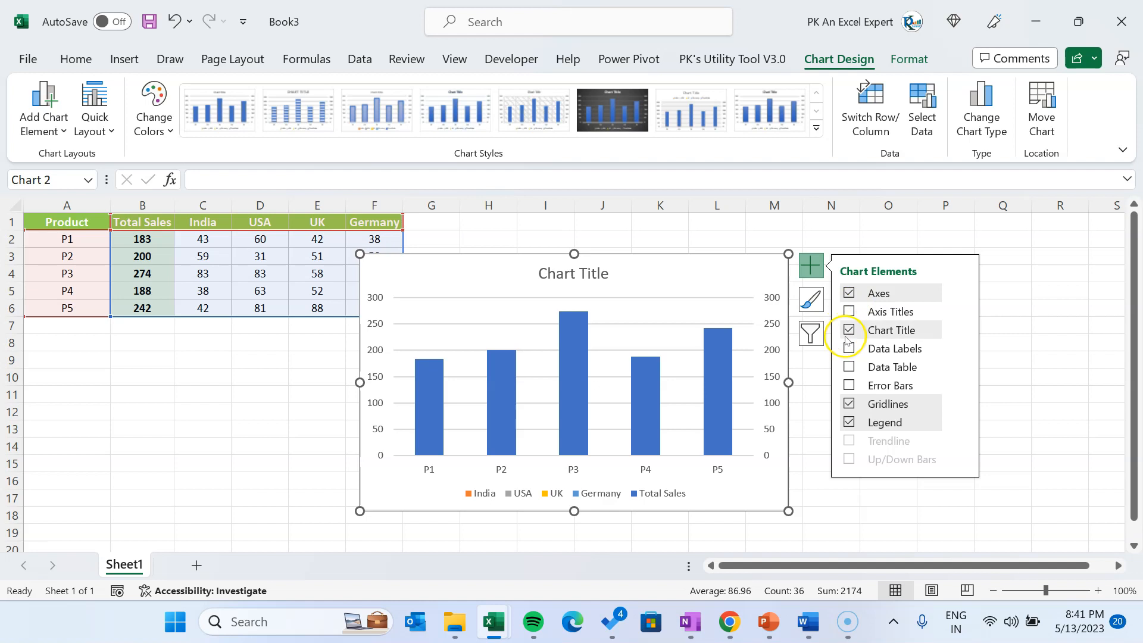
{"action": "left_click", "coordinate": [960, 292]}
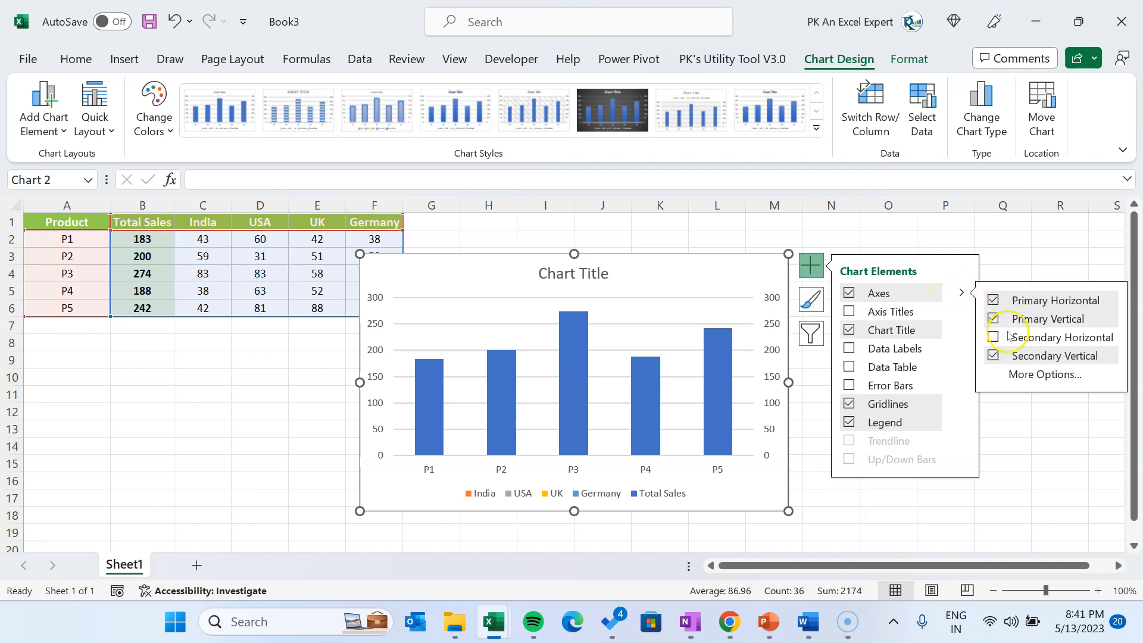
{"action": "left_click", "coordinate": [993, 353]}
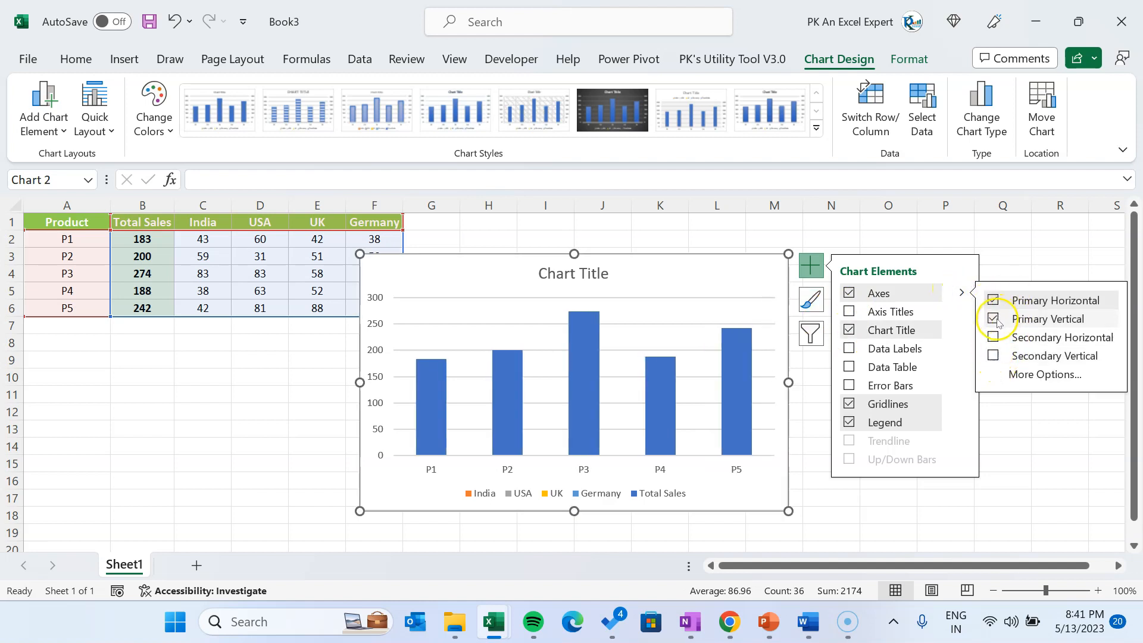
{"action": "left_click", "coordinate": [992, 319]}
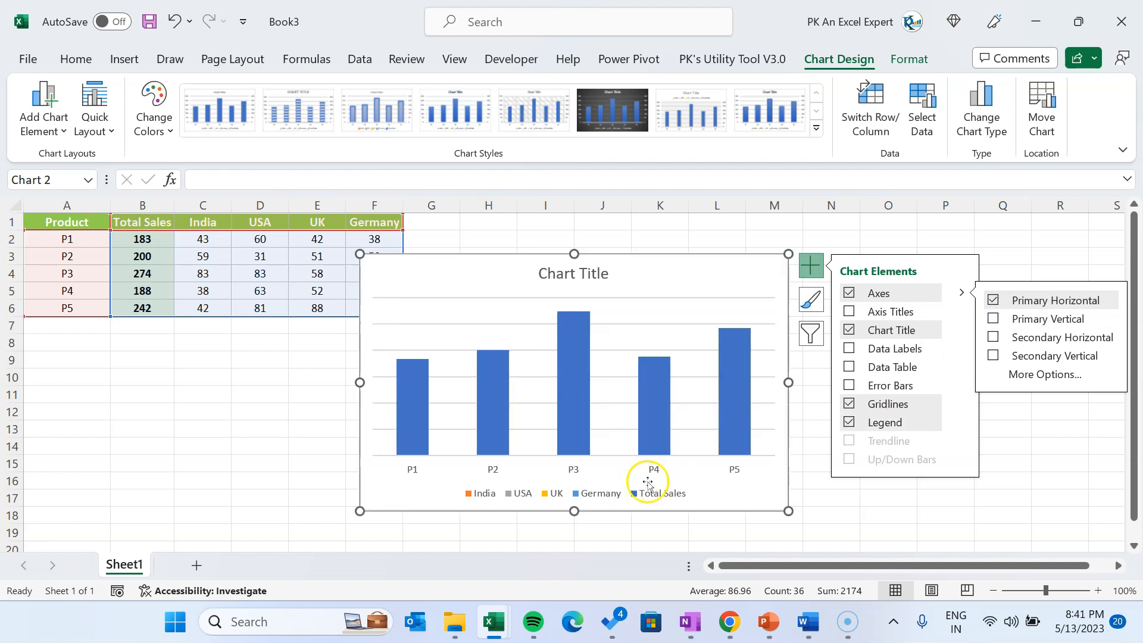
{"action": "left_click", "coordinate": [863, 518]}
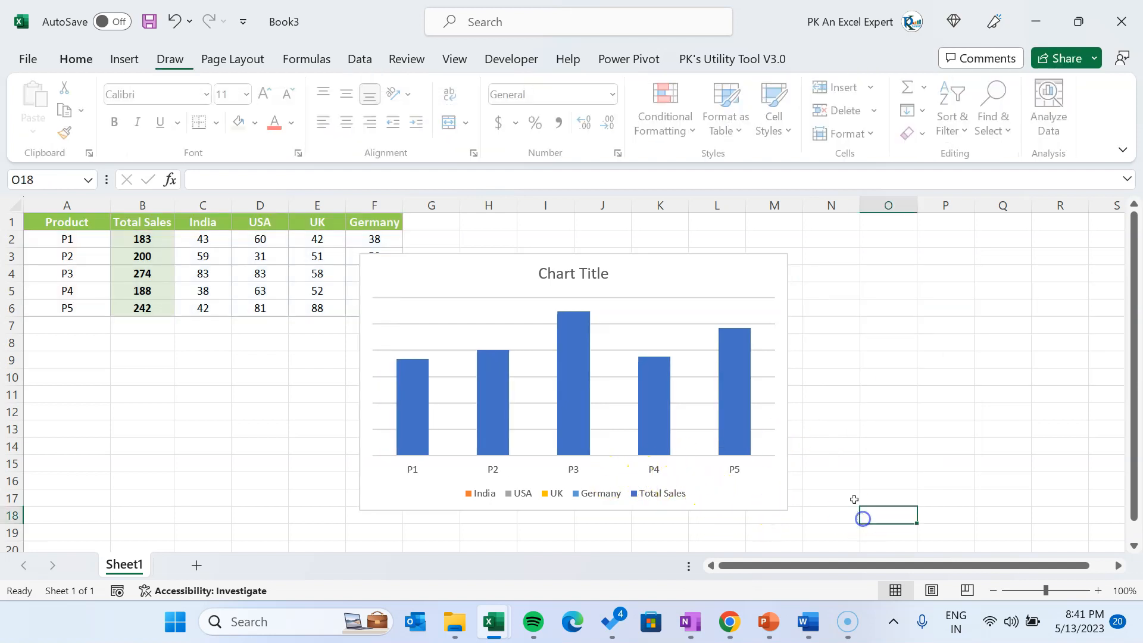
Delete the horizontal gridlines from the chart
{"action": "left_click", "coordinate": [624, 357]}
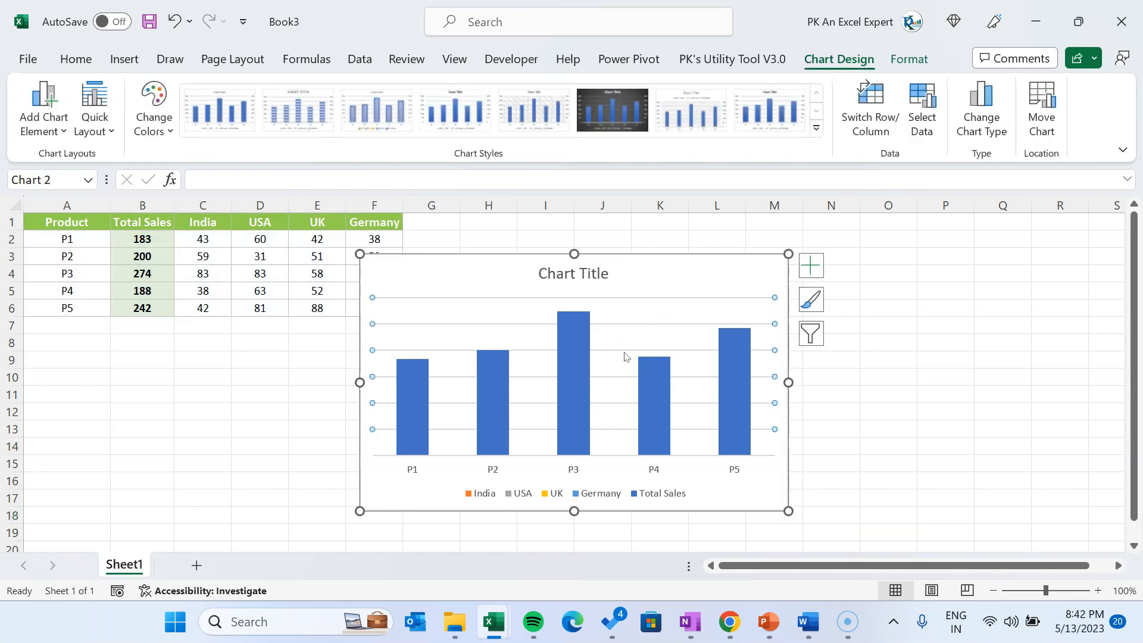
{"action": "left_click", "coordinate": [625, 355]}
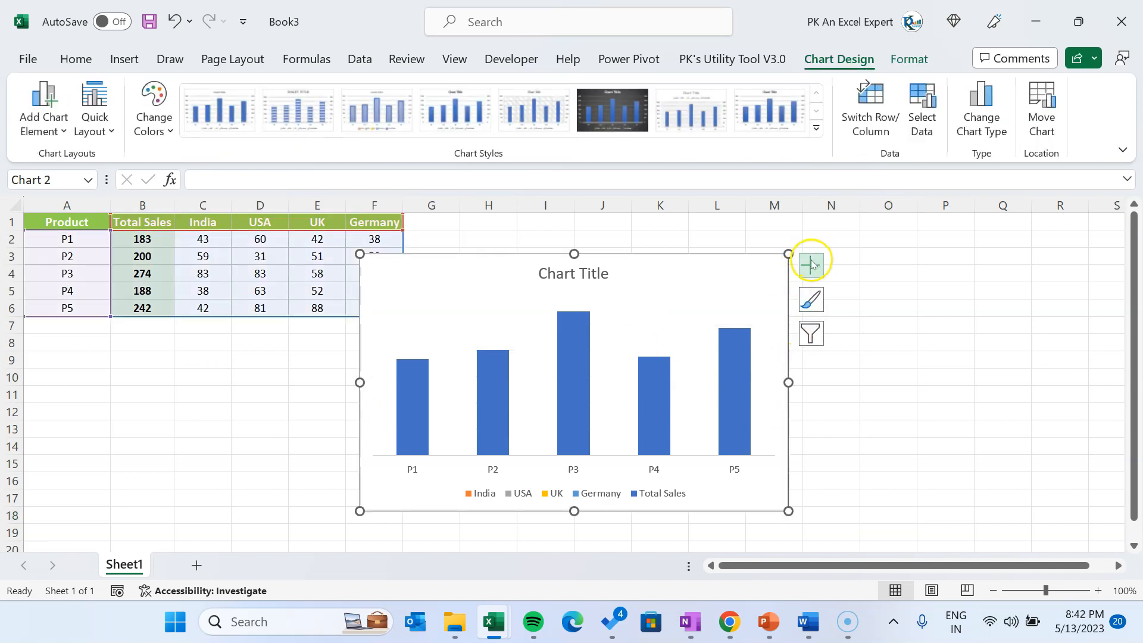
{"action": "left_click", "coordinate": [860, 454]}
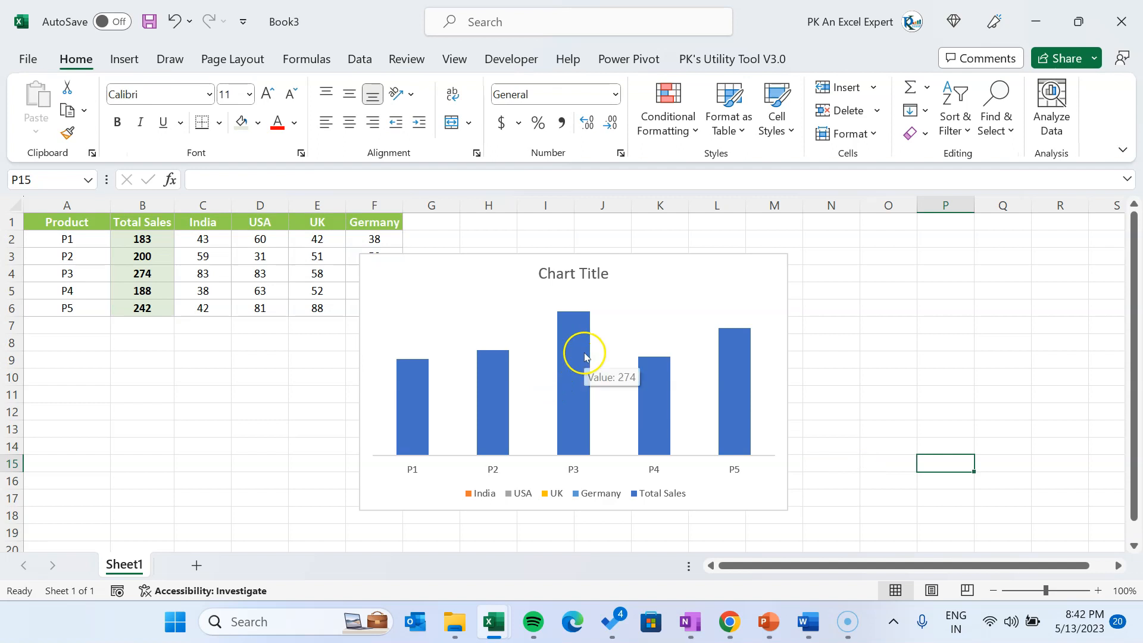
Set the gap width of the Total Sales columns to 20%
{"action": "left_click", "coordinate": [584, 357]}
{"action": "right_click", "coordinate": [584, 351]}
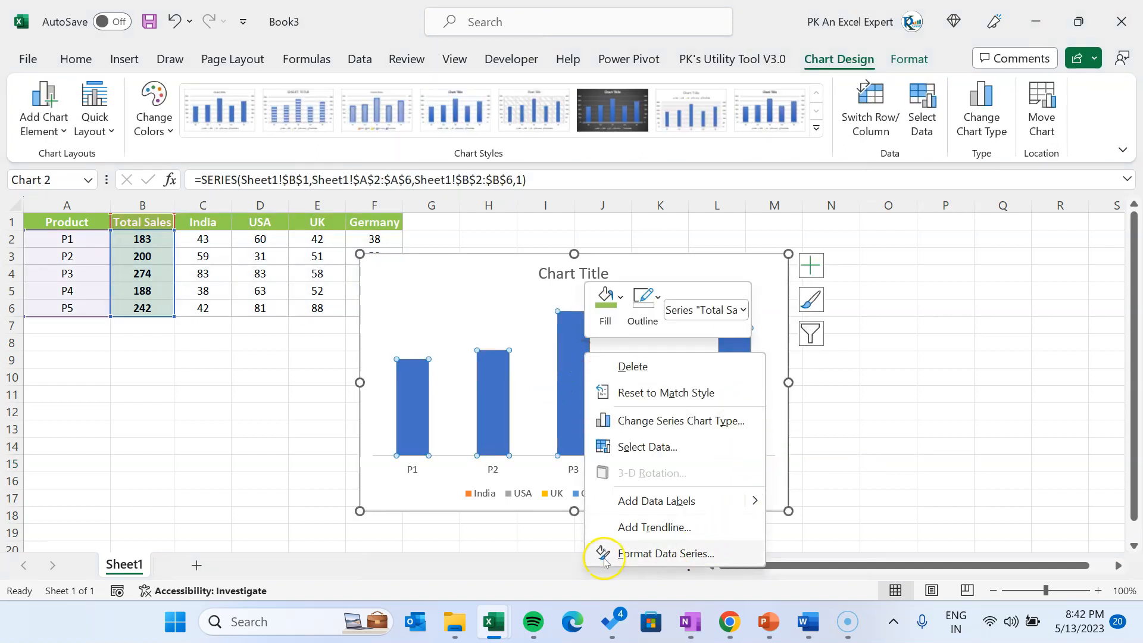
{"action": "left_click", "coordinate": [605, 560]}
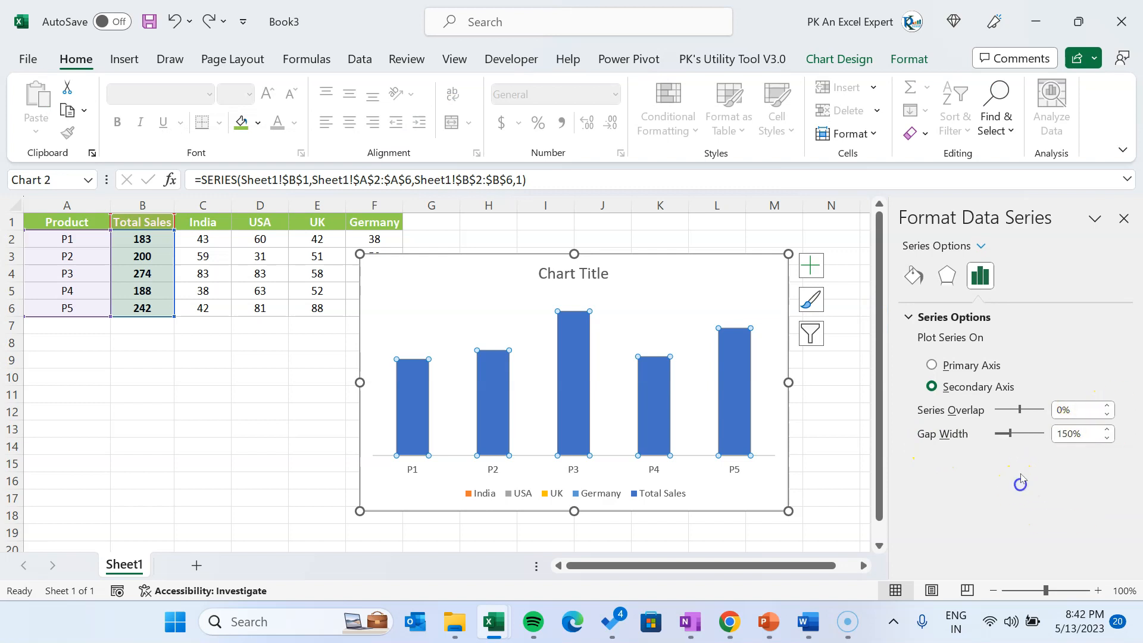
{"action": "left_click_drag", "start_coordinate": [1003, 436], "coordinate": [1000, 434]}
{"action": "left_click", "coordinate": [1086, 436]}
{"action": "type", "text": "20"}
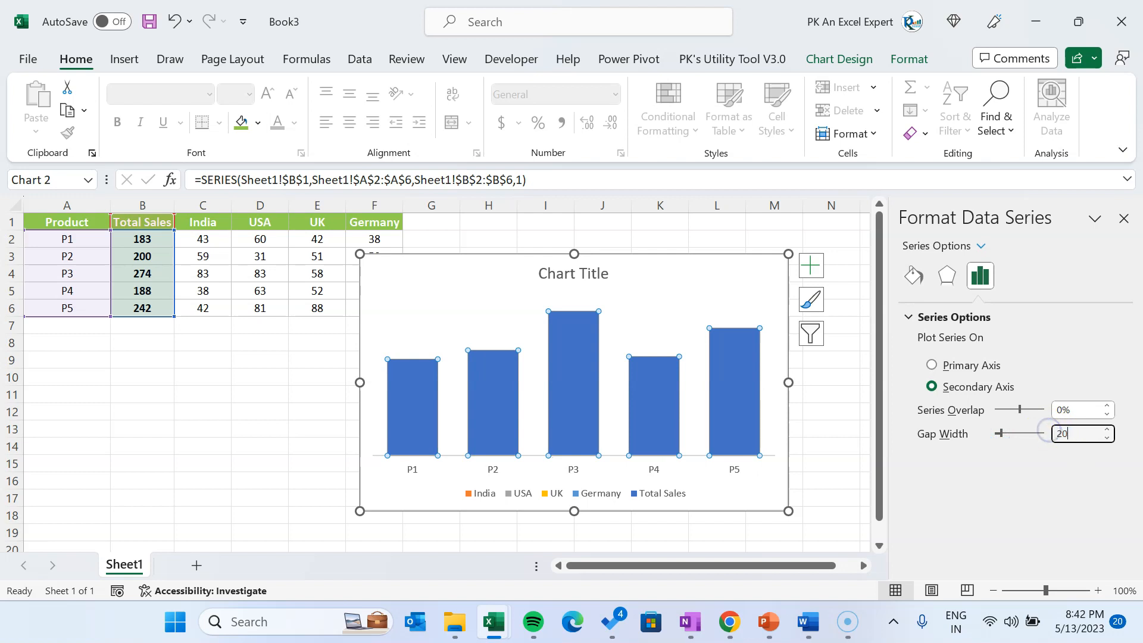
{"action": "key", "text": "Return"}
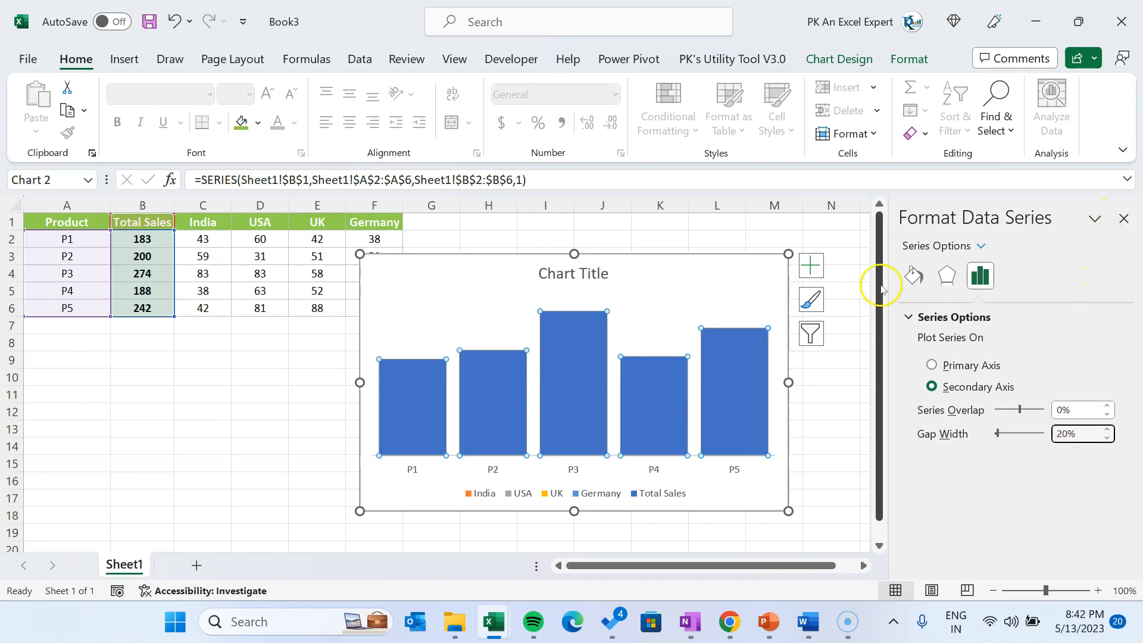
Give the Total Sales columns a solid fill in the standard light green with 80% transparency and close the formatting pane
{"action": "left_click", "coordinate": [913, 274]}
{"action": "left_click", "coordinate": [912, 317]}
{"action": "left_click", "coordinate": [953, 369]}
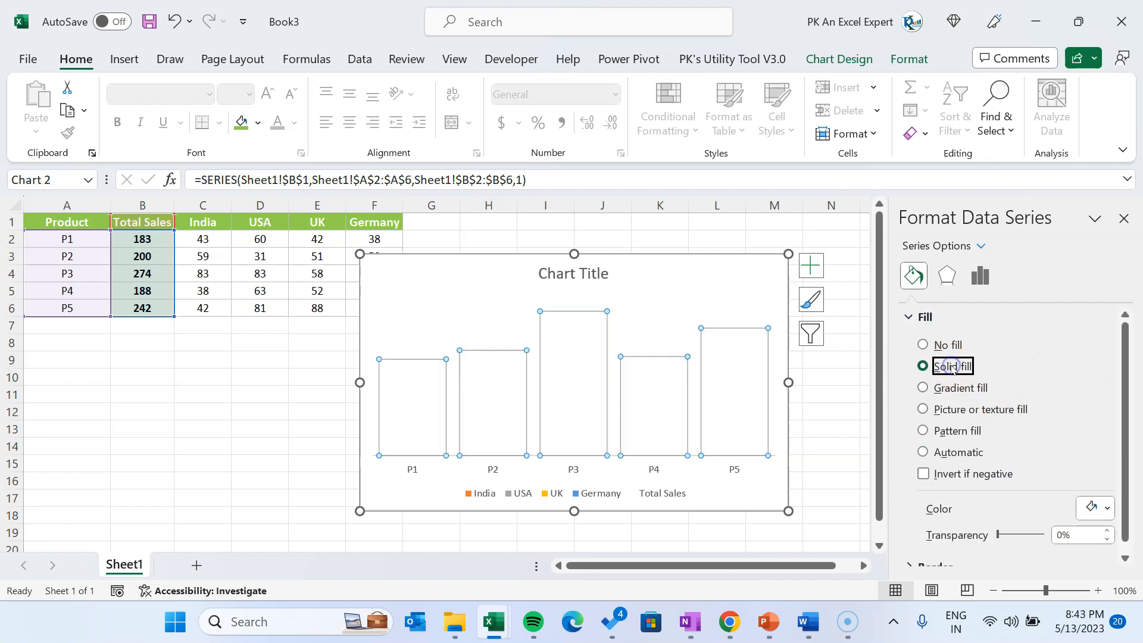
{"action": "left_click", "coordinate": [1104, 509]}
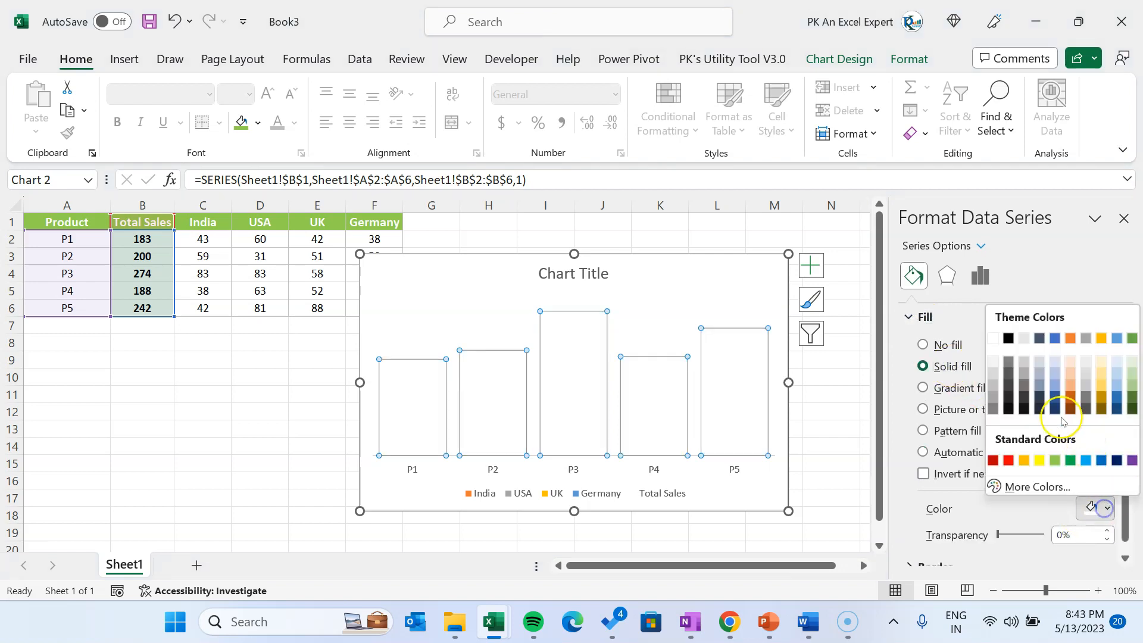
{"action": "left_click", "coordinate": [1055, 462]}
{"action": "scroll", "coordinate": [1118, 489], "scroll_direction": "down", "scroll_amount": 1}
{"action": "left_click", "coordinate": [1072, 525]}
{"action": "key", "text": "Return"}
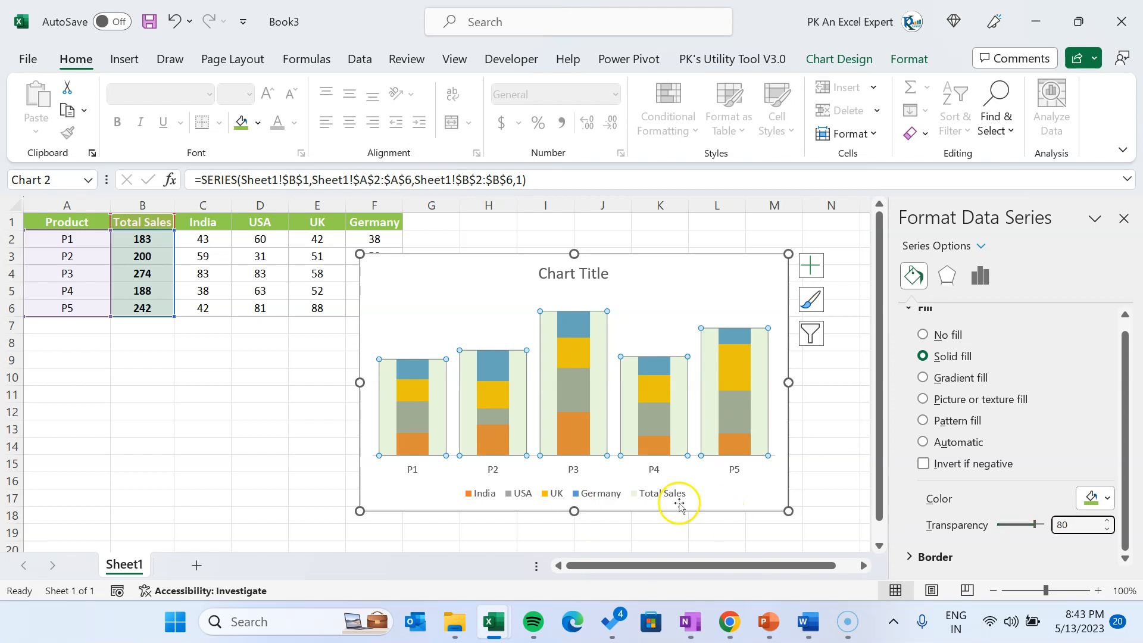
{"action": "left_click", "coordinate": [1124, 219]}
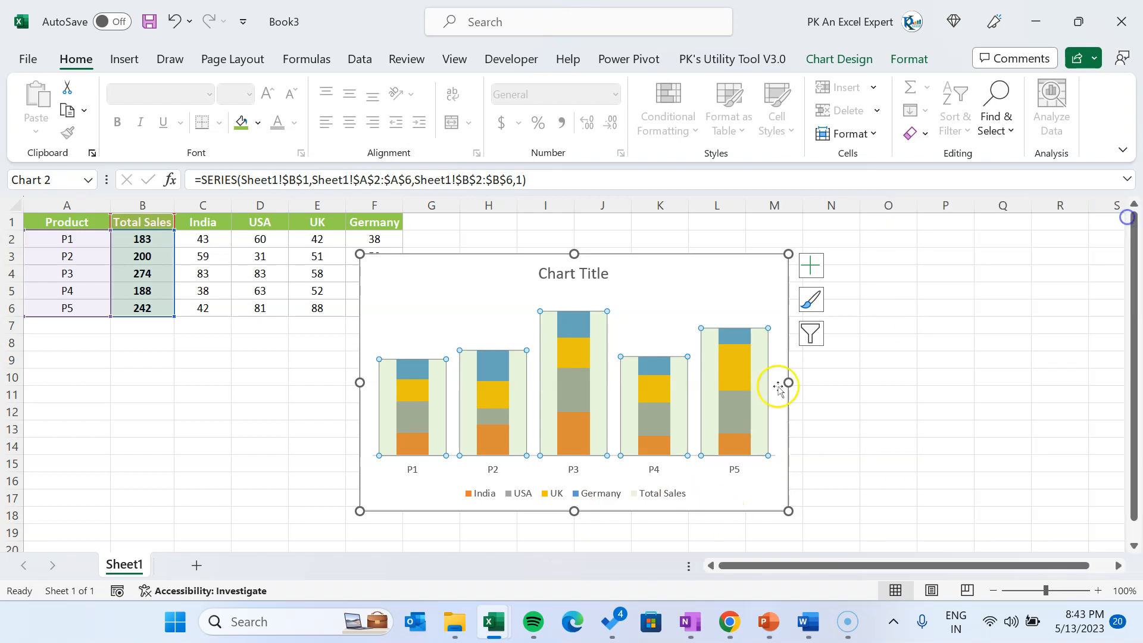
Give the Total Sales columns an outline in the standard light green
{"action": "left_click", "coordinate": [827, 411]}
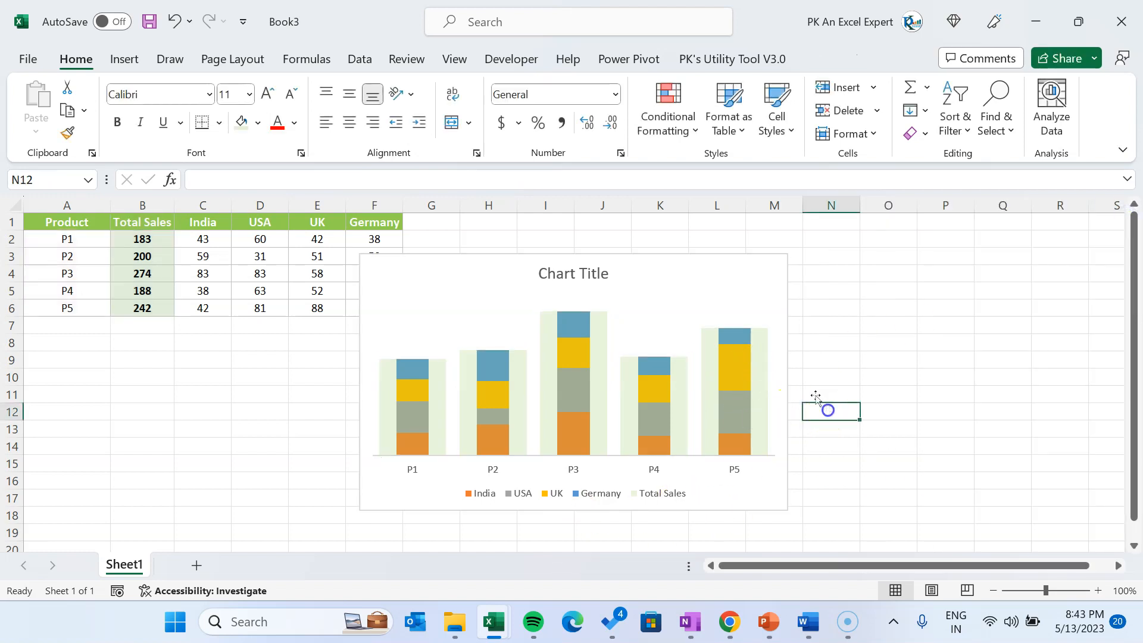
{"action": "left_click", "coordinate": [711, 357]}
{"action": "mouse_move", "coordinate": [707, 378]}
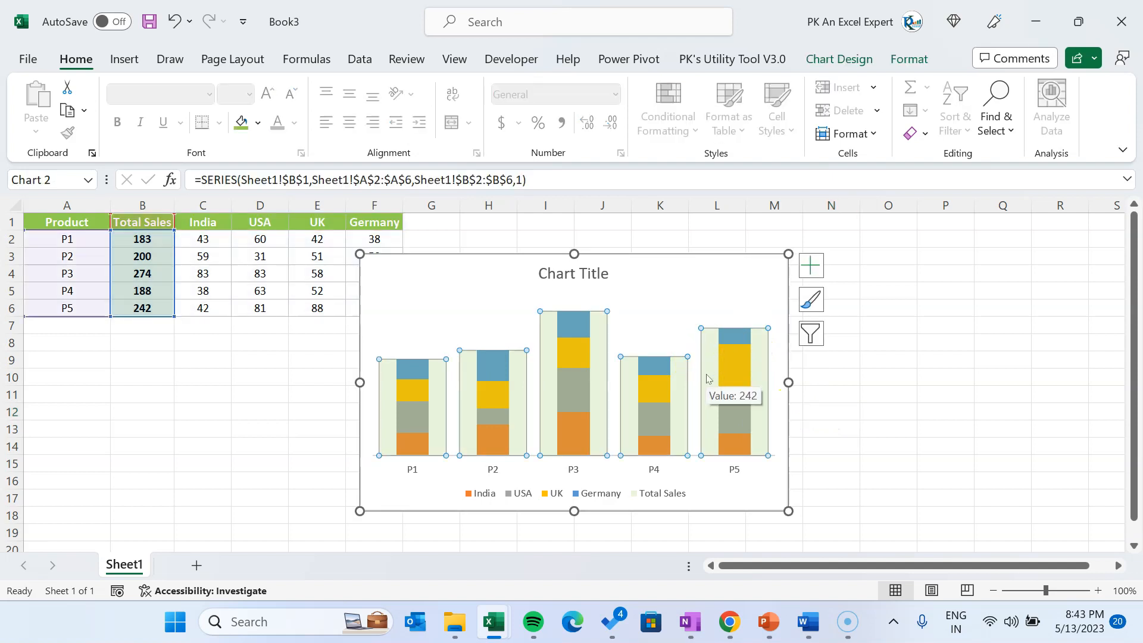
{"action": "left_click", "coordinate": [908, 59]}
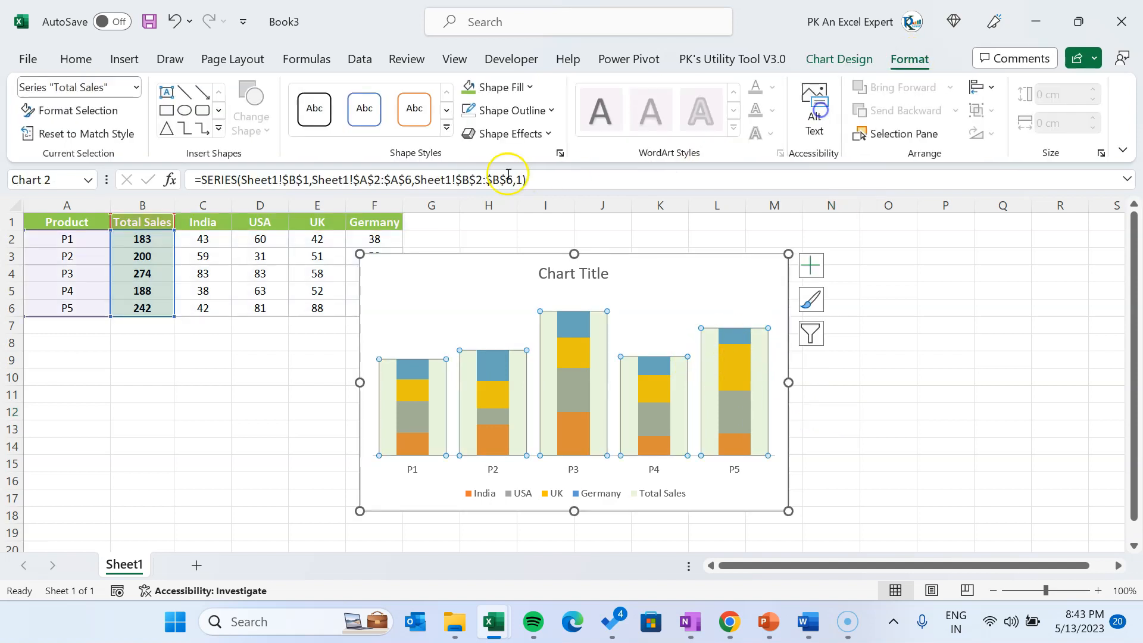
{"action": "left_click", "coordinate": [522, 112]}
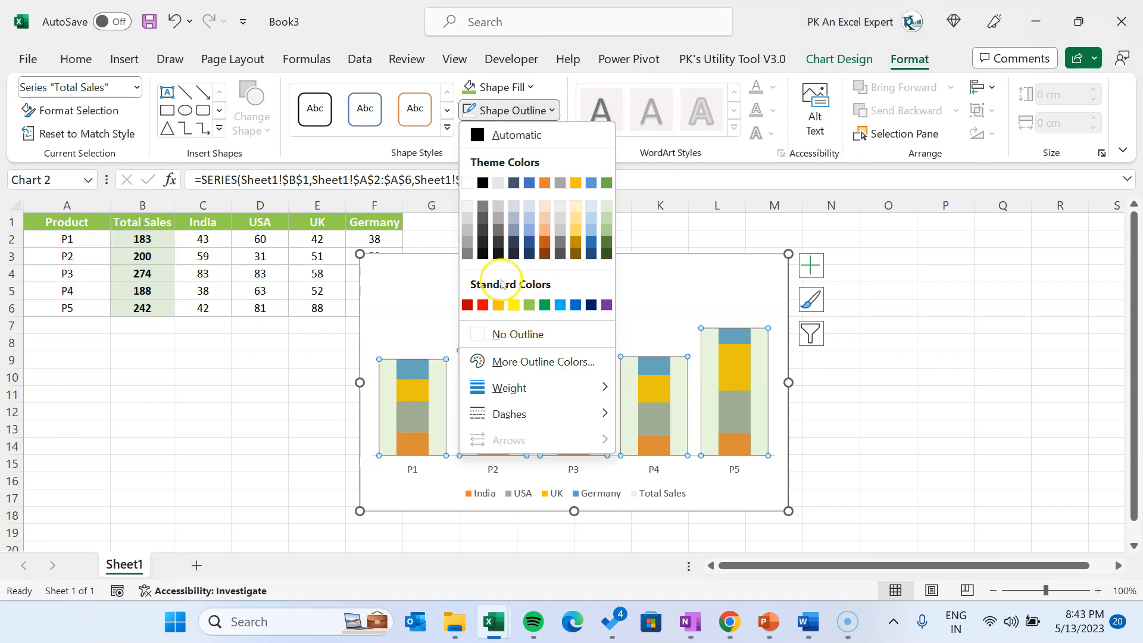
{"action": "left_click", "coordinate": [529, 305]}
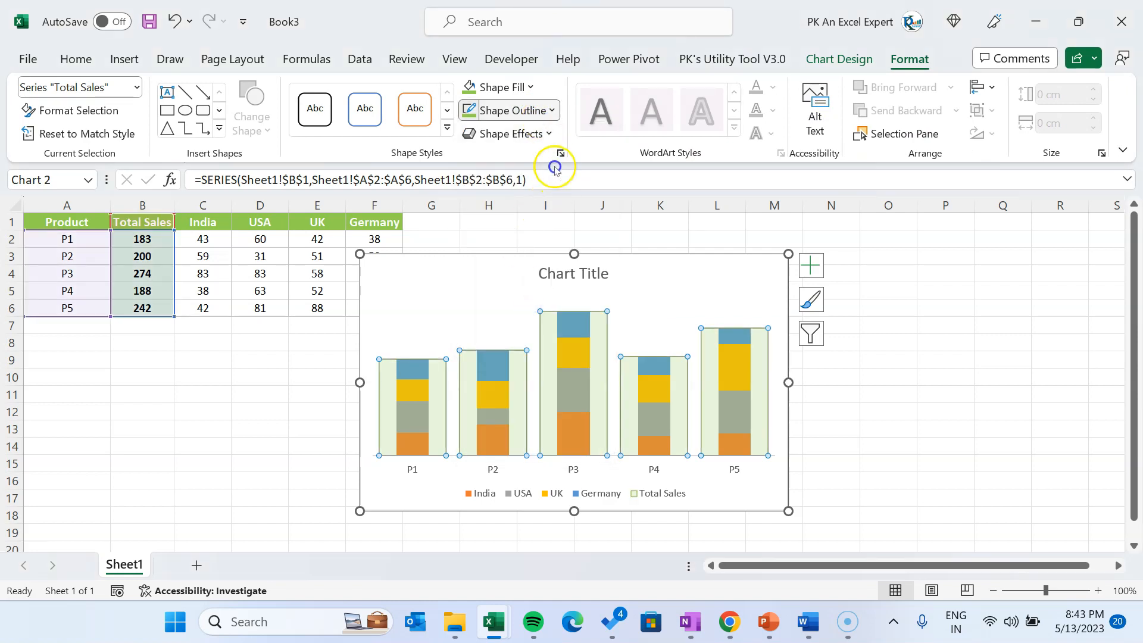
Set the outline weight of the Total Sales columns to ¼ pt and deselect the chart
{"action": "left_click", "coordinate": [522, 111]}
{"action": "mouse_move", "coordinate": [541, 387]}
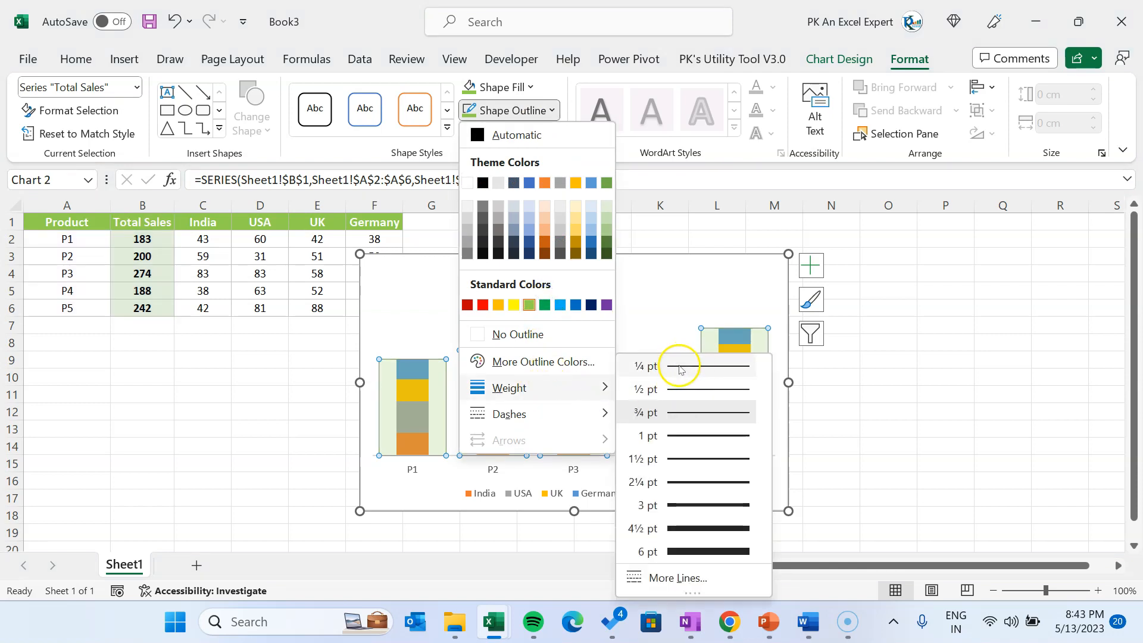
{"action": "left_click", "coordinate": [680, 367]}
{"action": "left_click", "coordinate": [890, 365]}
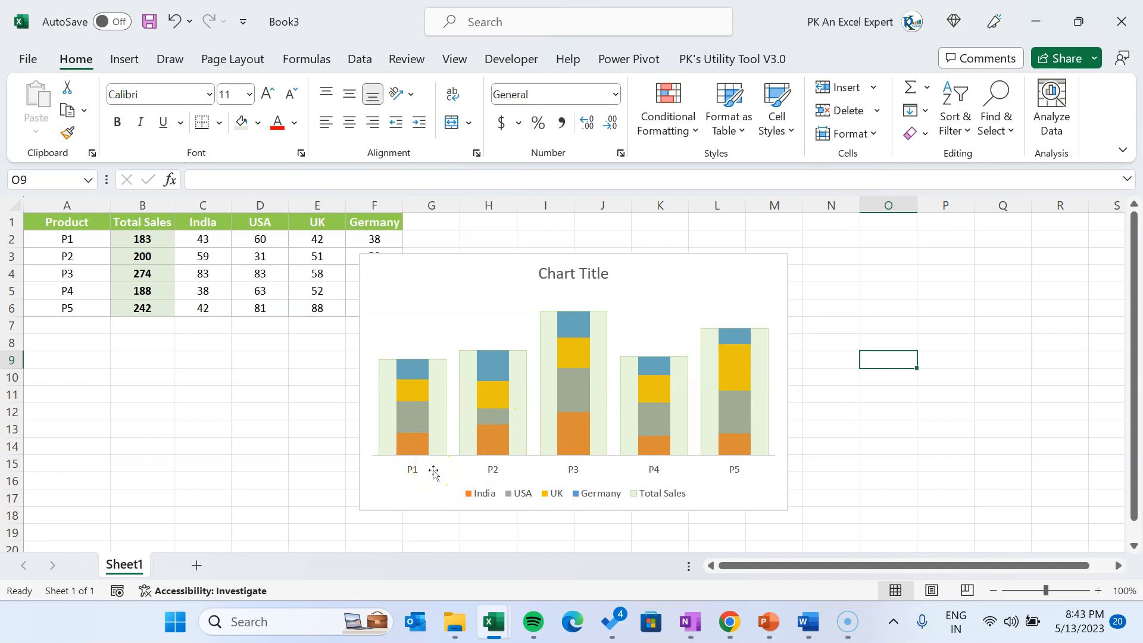
Delete the Total Sales entry from the chart legend
{"action": "left_click", "coordinate": [662, 494]}
{"action": "left_click", "coordinate": [660, 494]}
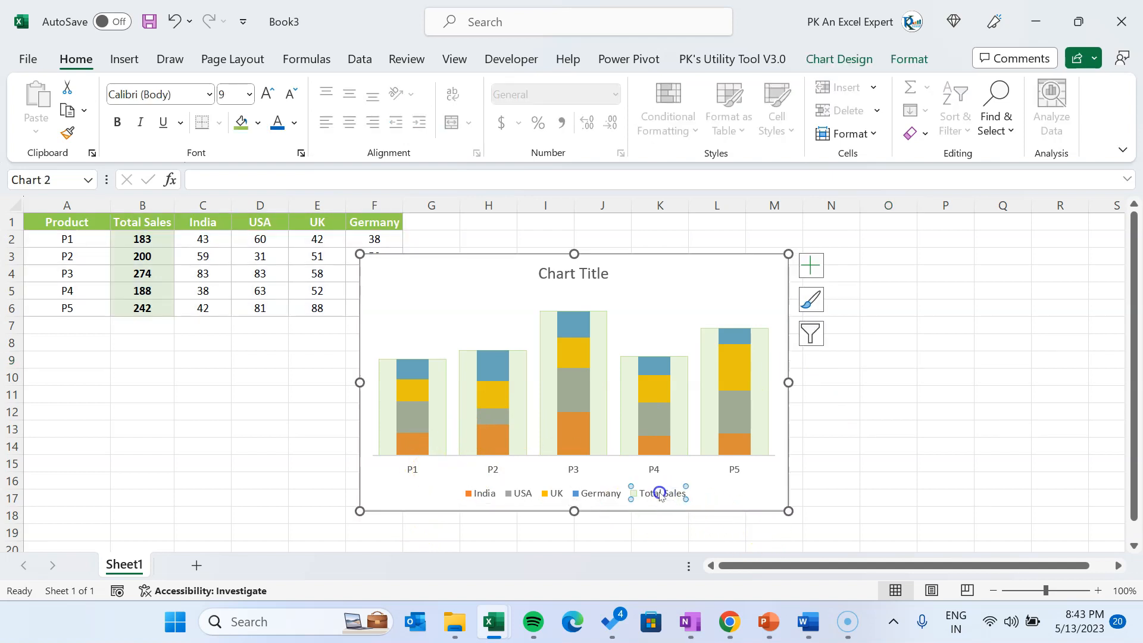
{"action": "double_click", "coordinate": [644, 498]}
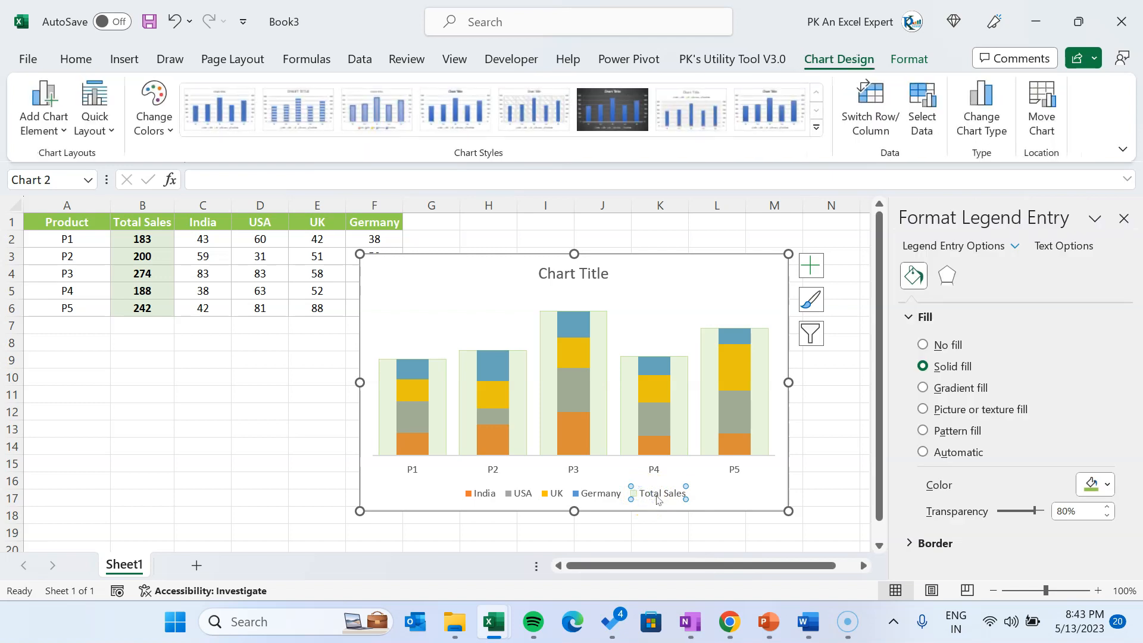
{"action": "key", "text": "Delete"}
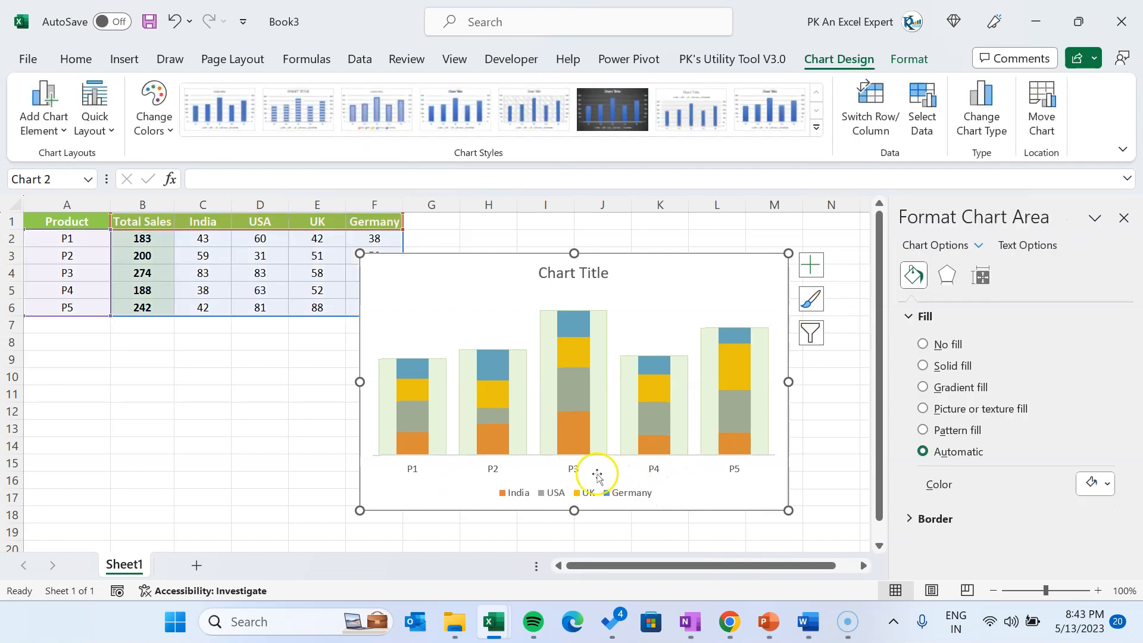
Give the India series a solid fill in the standard light green through its legend entry
{"action": "left_click", "coordinate": [508, 492]}
{"action": "left_click", "coordinate": [512, 493]}
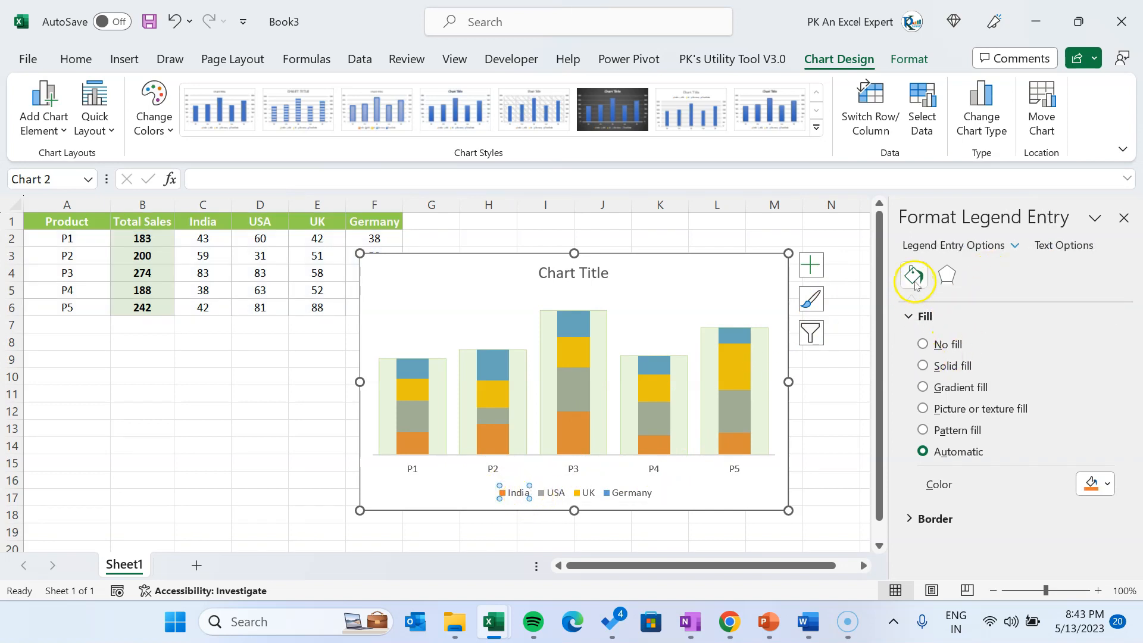
{"action": "left_click", "coordinate": [923, 364]}
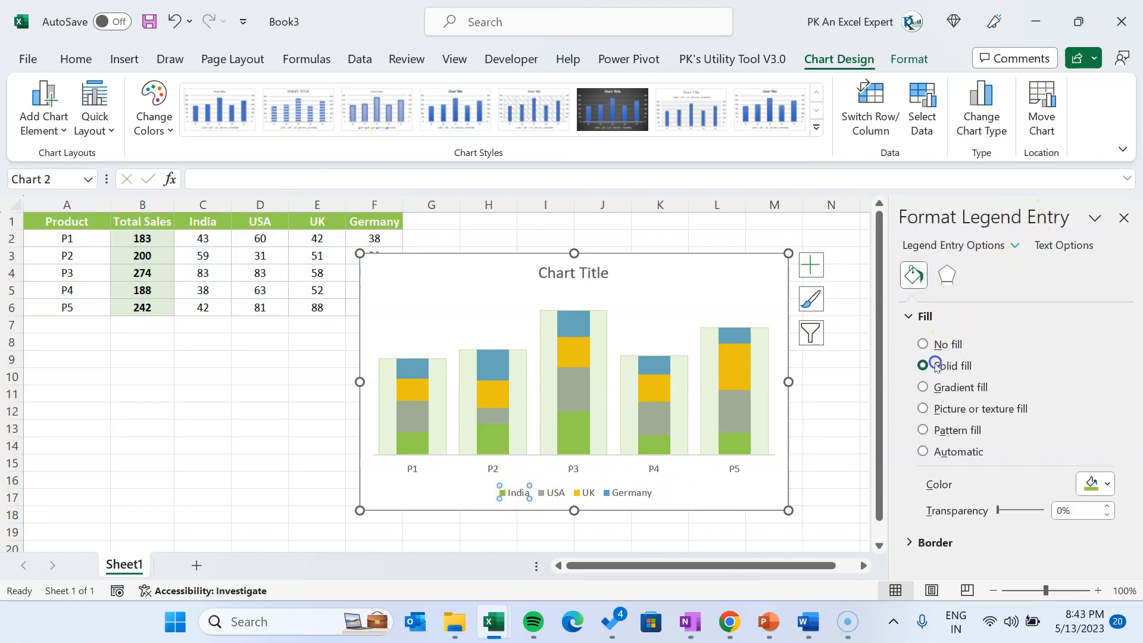
{"action": "left_click", "coordinate": [1098, 484]}
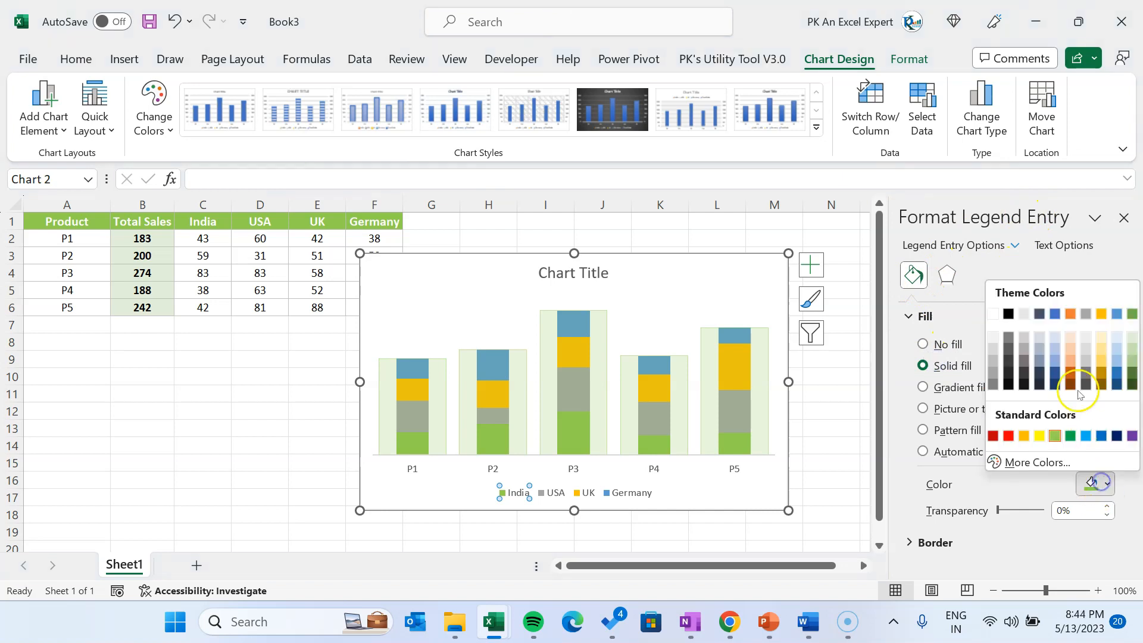
{"action": "left_click", "coordinate": [1055, 436]}
Give the USA series a solid fill in the standard light blue through its legend entry
{"action": "left_click", "coordinate": [549, 493]}
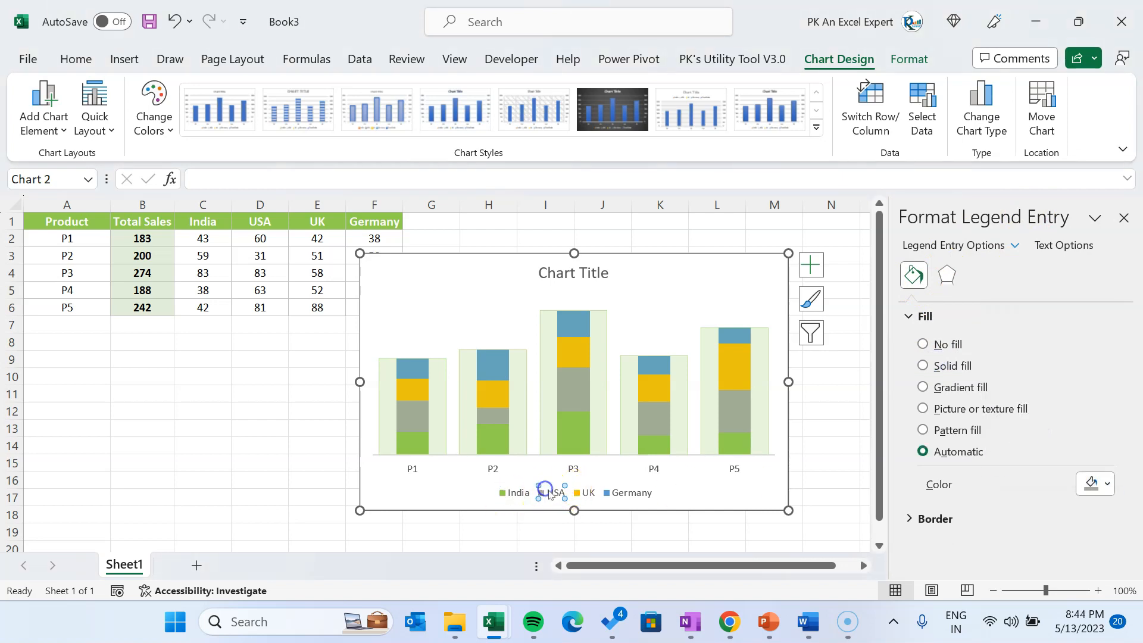
{"action": "left_click", "coordinate": [940, 365]}
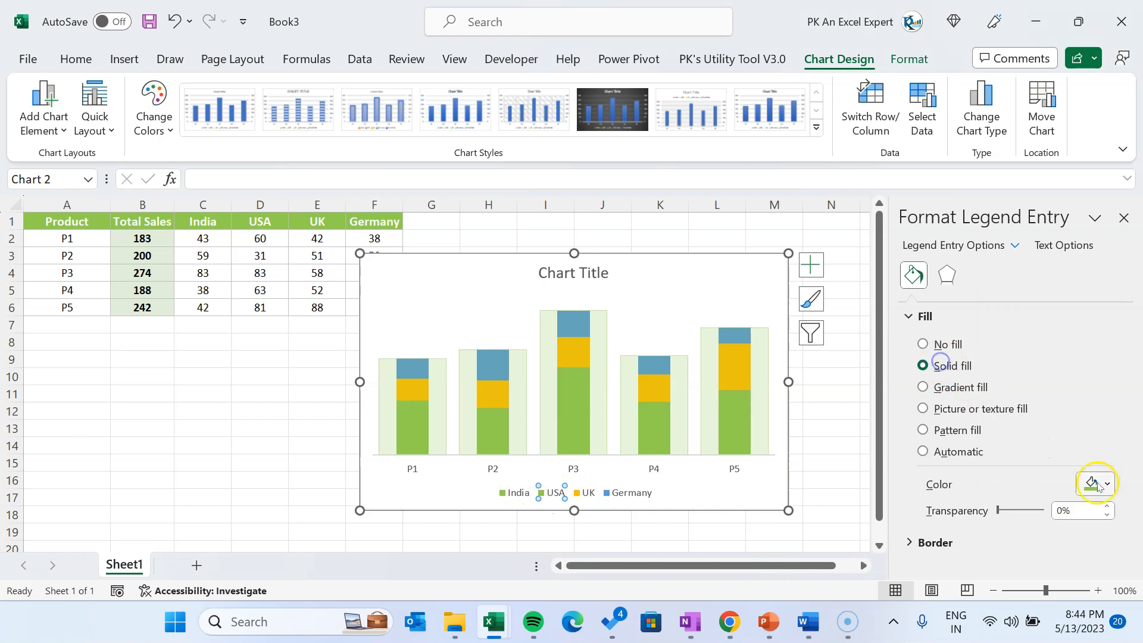
{"action": "left_click", "coordinate": [1098, 483]}
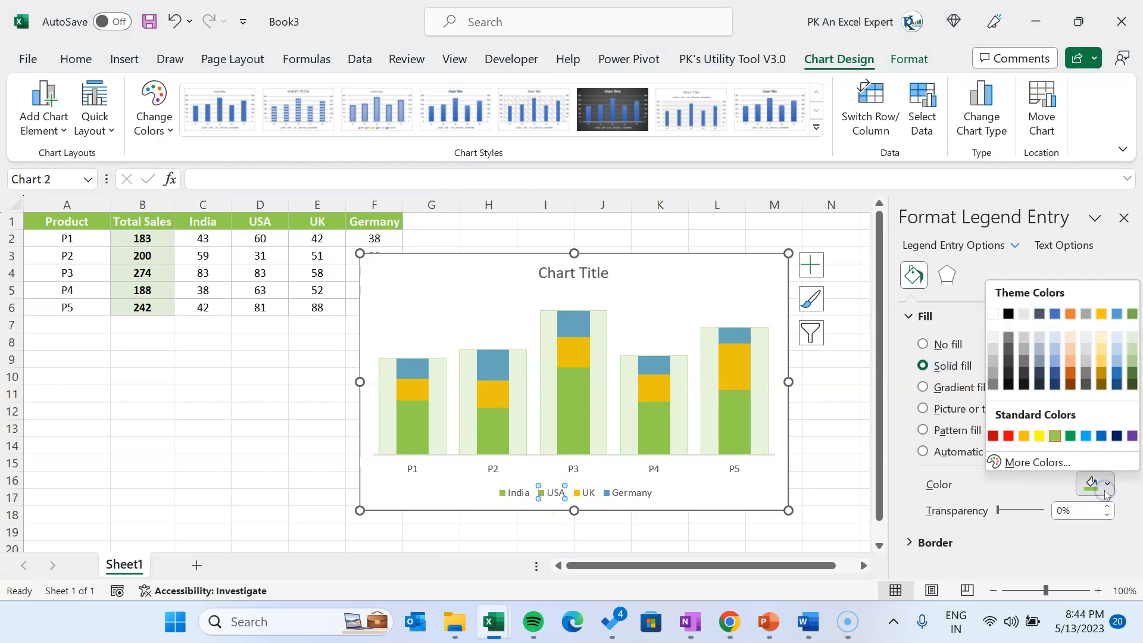
{"action": "left_click", "coordinate": [1054, 316]}
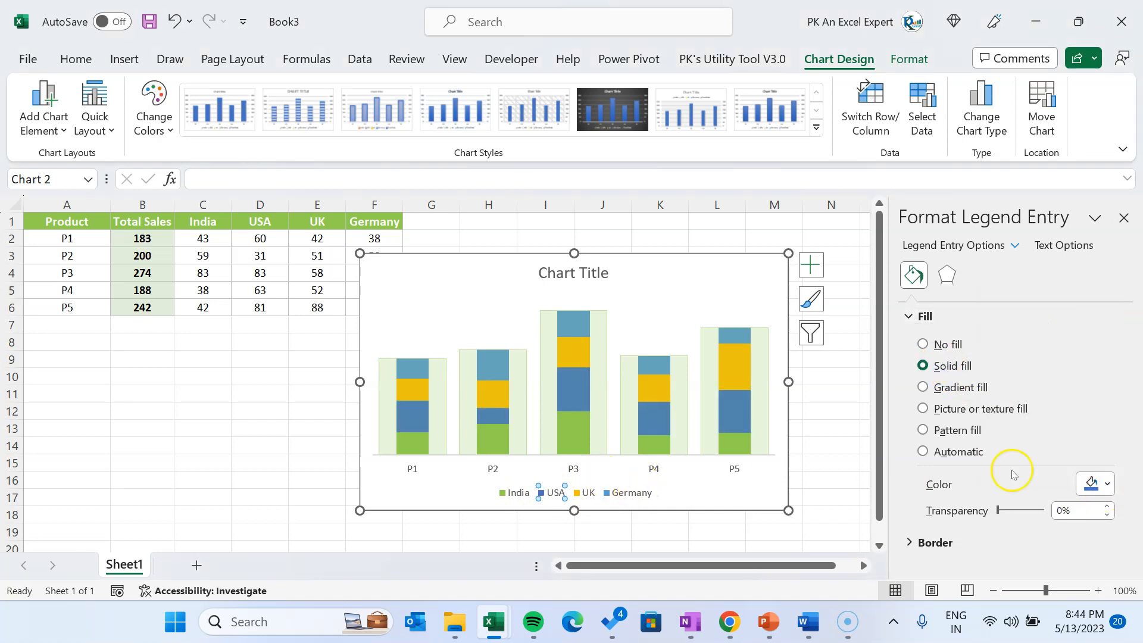
{"action": "left_click", "coordinate": [1097, 485]}
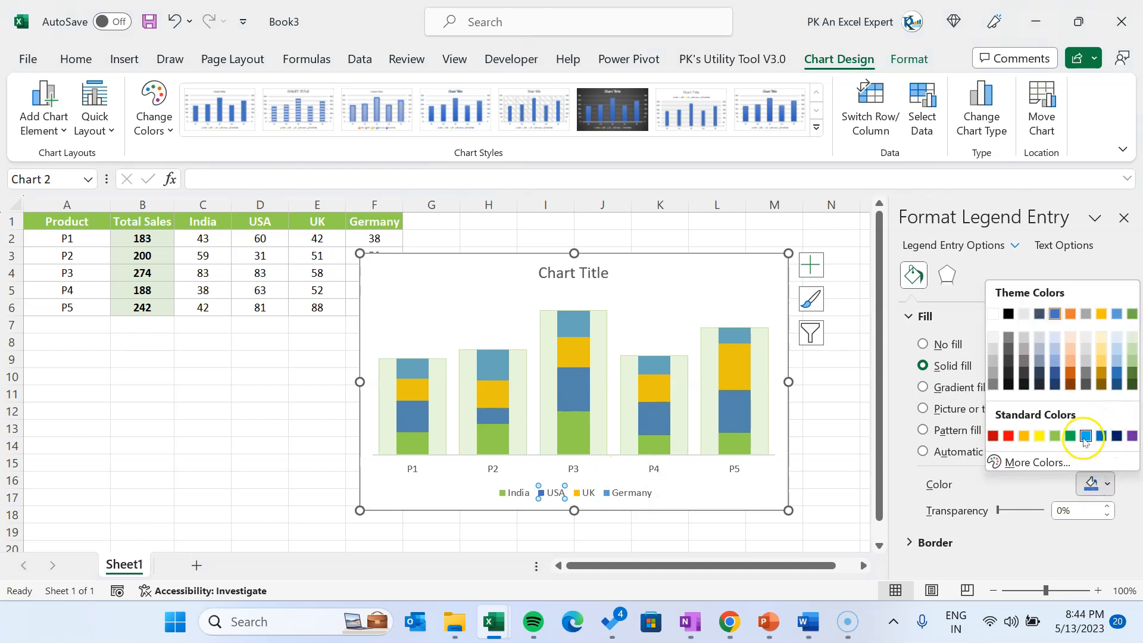
{"action": "left_click", "coordinate": [1084, 438]}
Fill the Germany series with the standard purple through its legend entry
{"action": "left_click", "coordinate": [583, 493]}
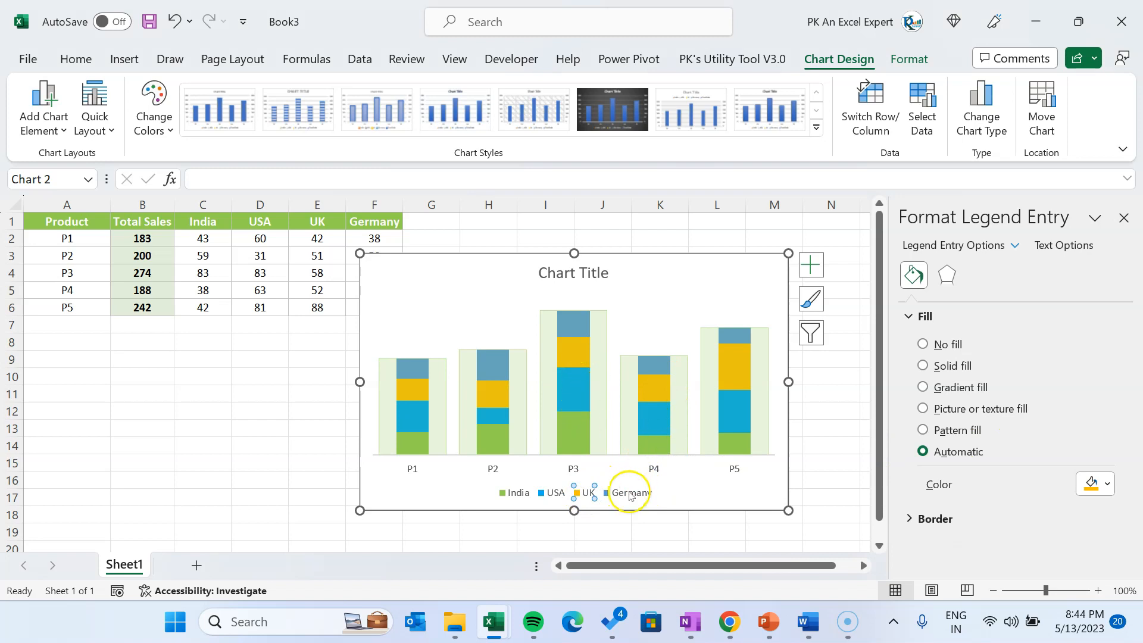
{"action": "left_click", "coordinate": [1106, 485]}
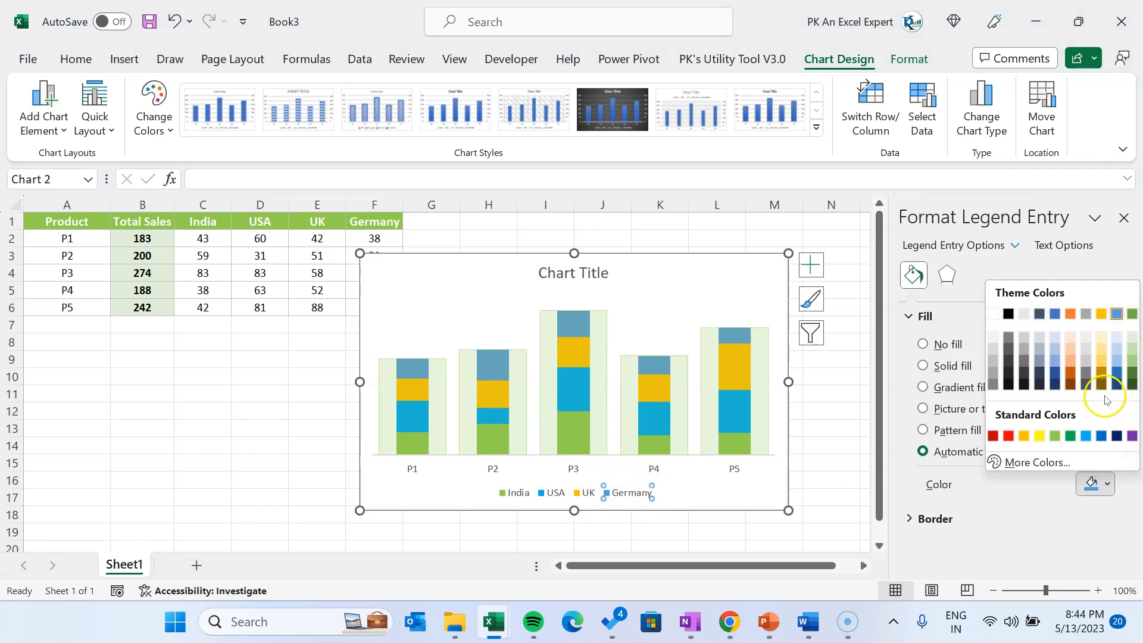
{"action": "left_click", "coordinate": [1131, 436]}
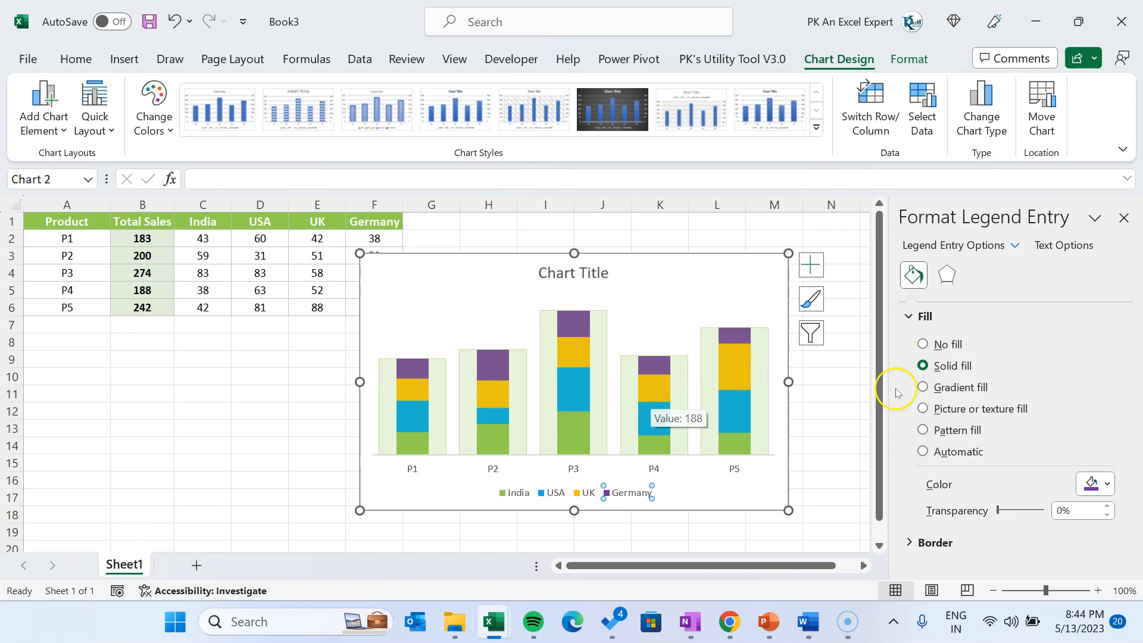
Set the series overlap of the India series to 50% in its series options
{"action": "left_click", "coordinate": [720, 461]}
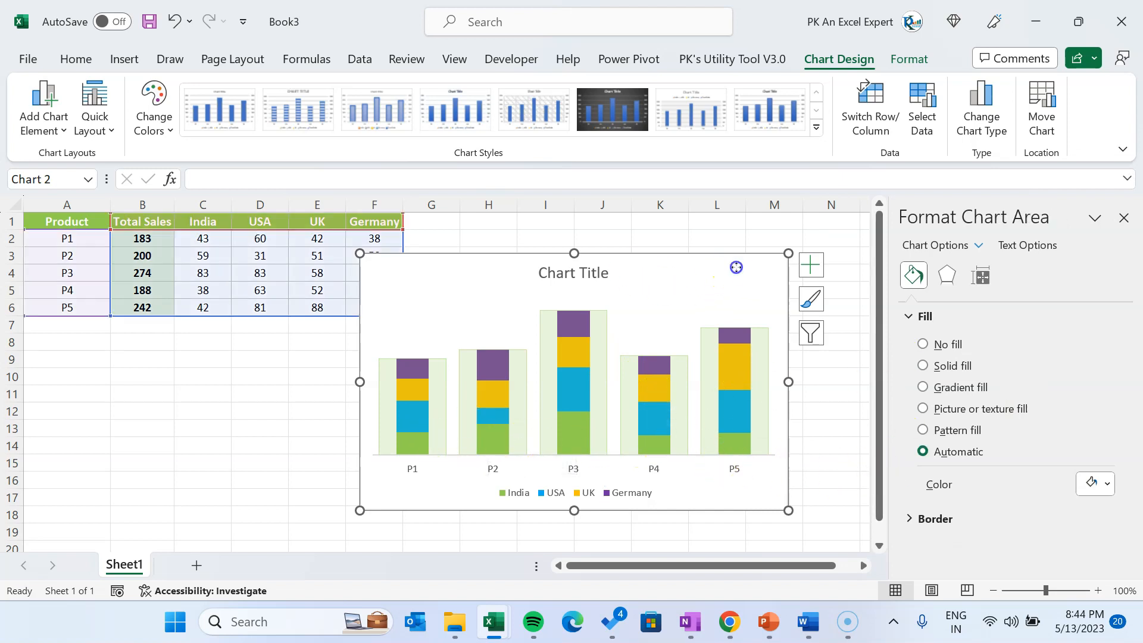
{"action": "left_click", "coordinate": [976, 245]}
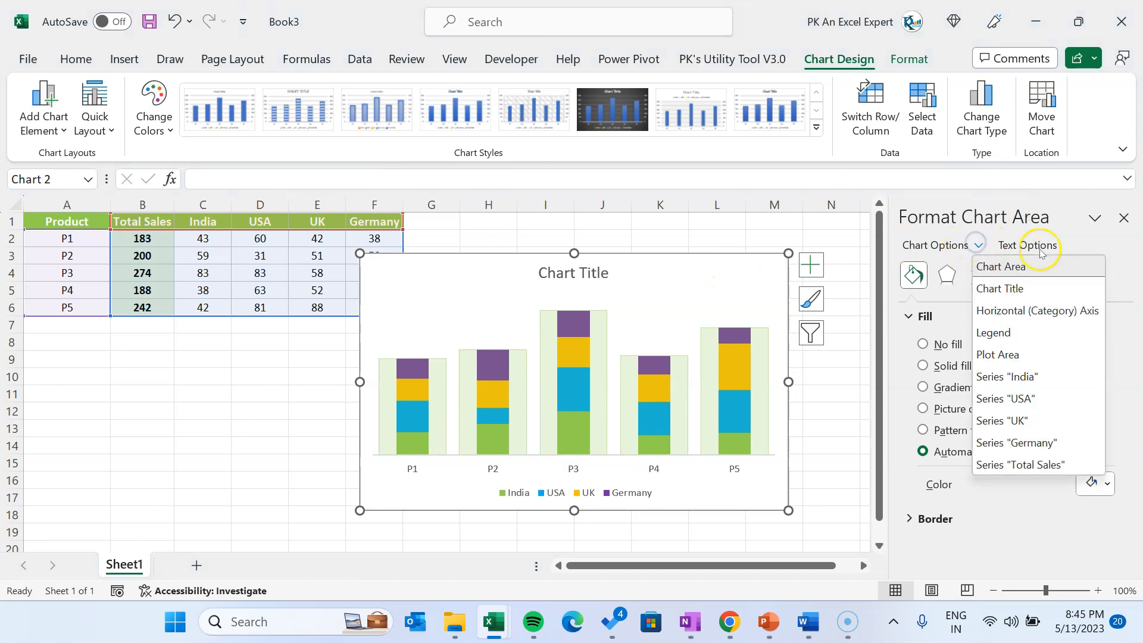
{"action": "left_click", "coordinate": [1034, 379]}
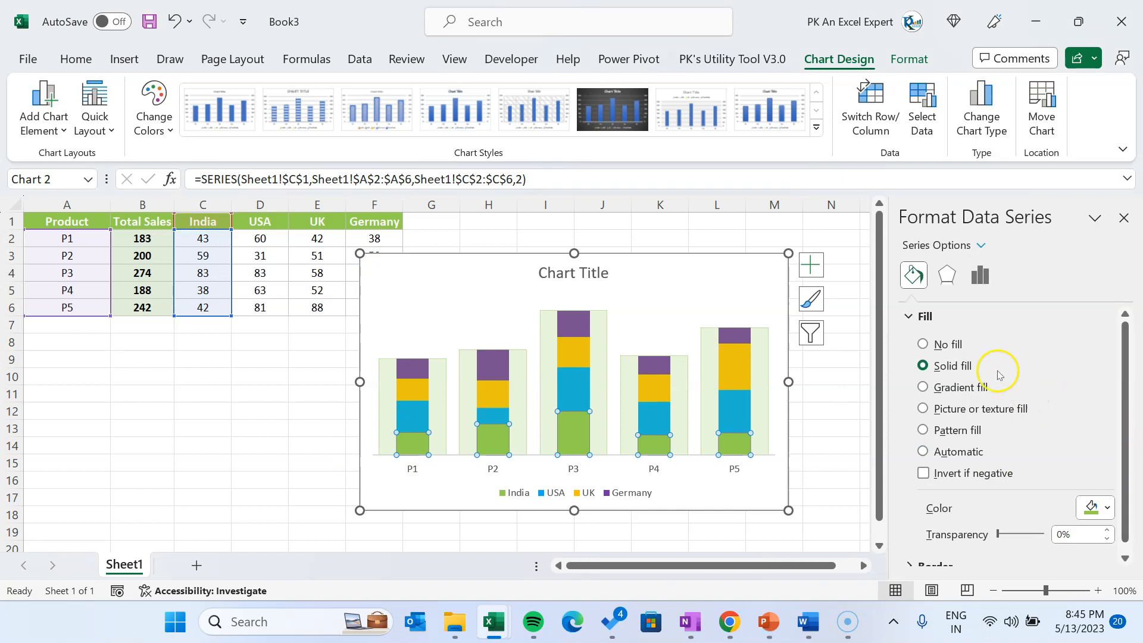
{"action": "left_click", "coordinate": [983, 282]}
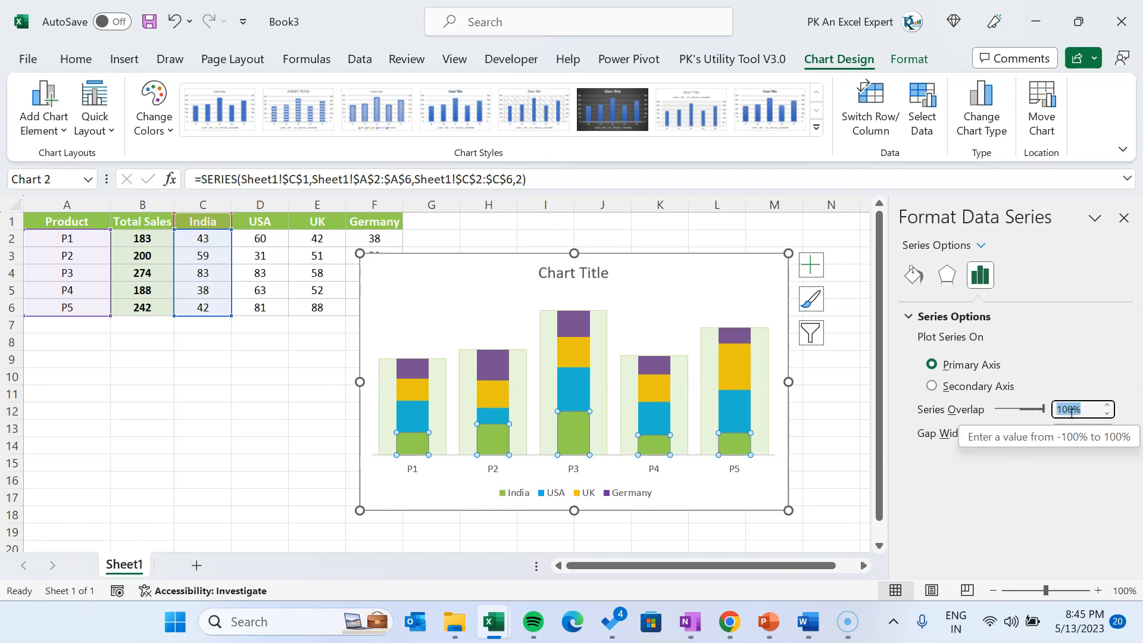
{"action": "type", "text": "50"}
{"action": "key", "text": "Return"}
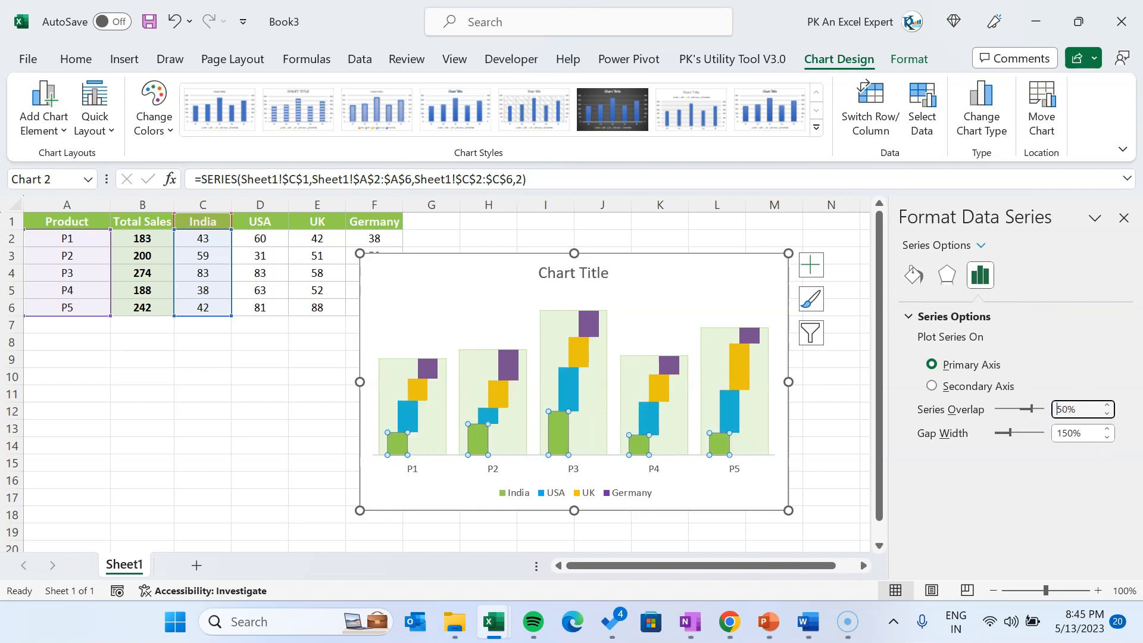
Set the gap width of the India series to 50% and select the whole chart
{"action": "left_click", "coordinate": [1082, 436]}
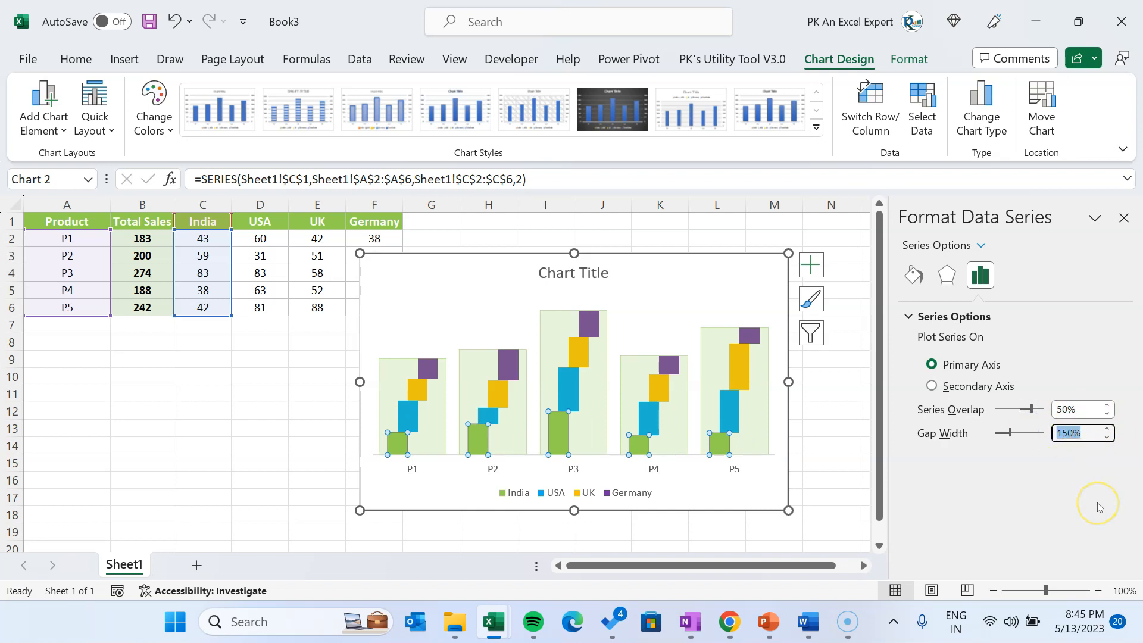
{"action": "key", "text": "Return"}
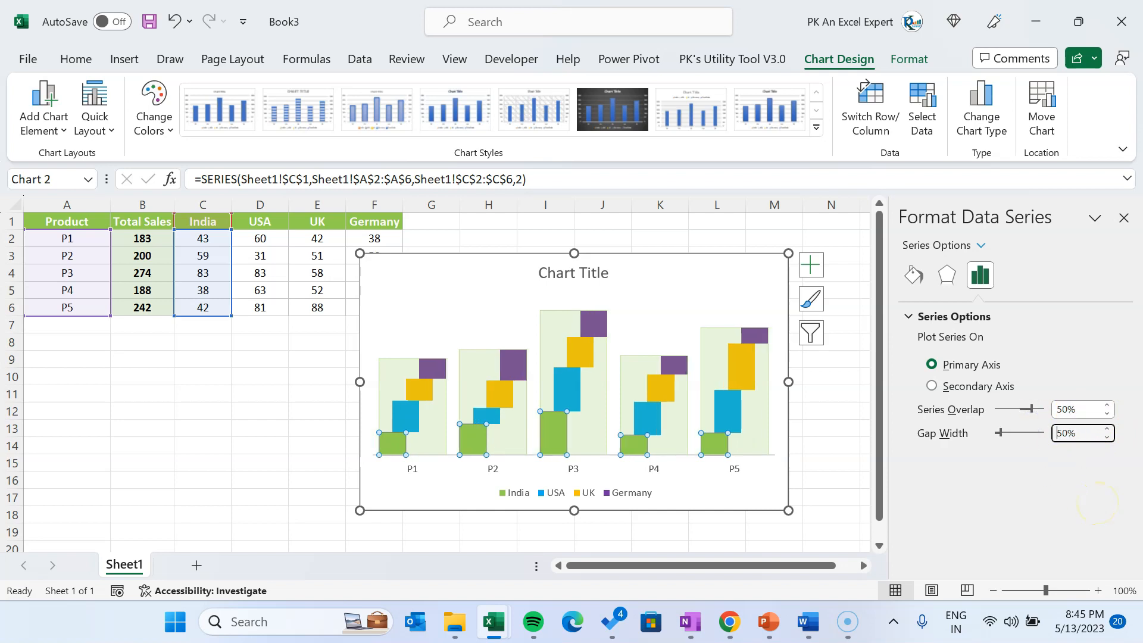
{"action": "left_click", "coordinate": [778, 491]}
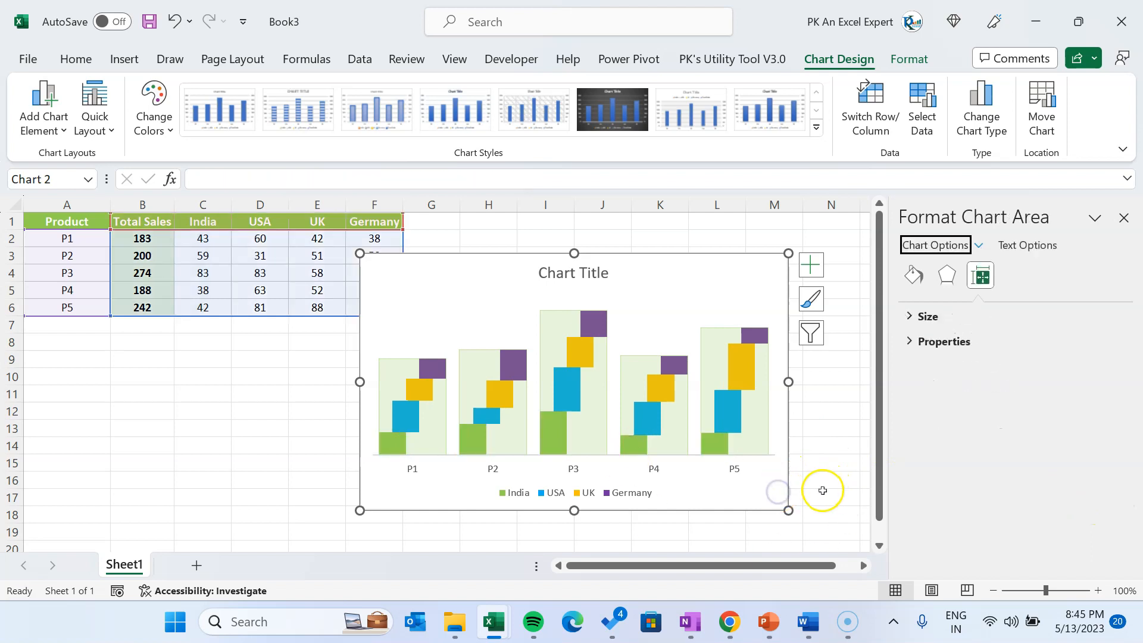
Add data labels to all series of the chart and close the formatting pane
{"action": "left_click", "coordinate": [812, 265]}
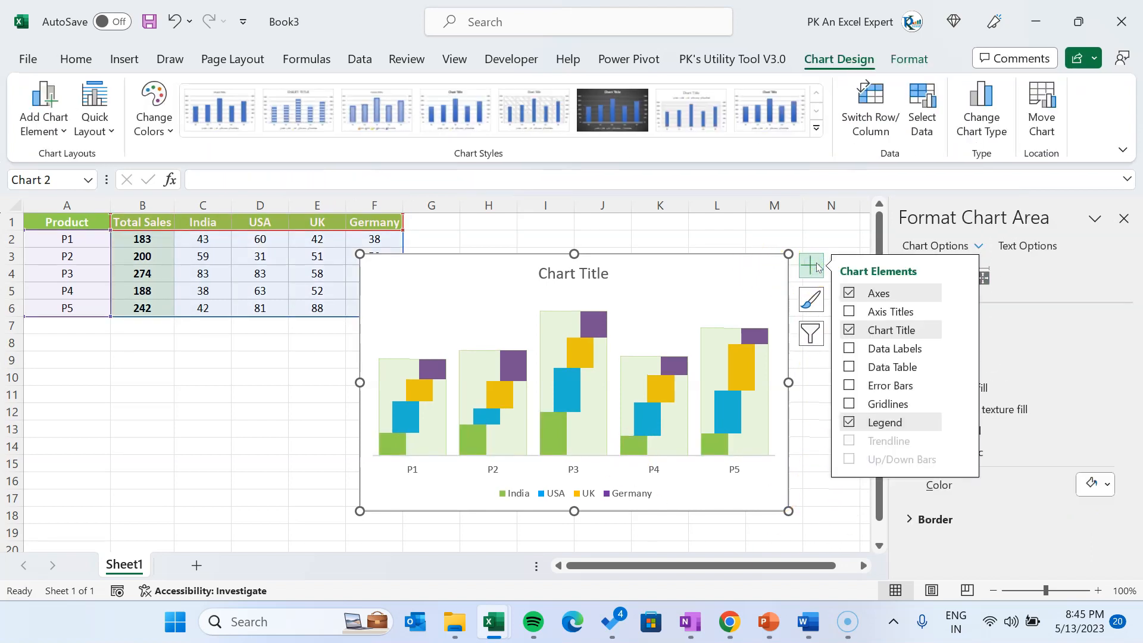
{"action": "left_click", "coordinate": [848, 351]}
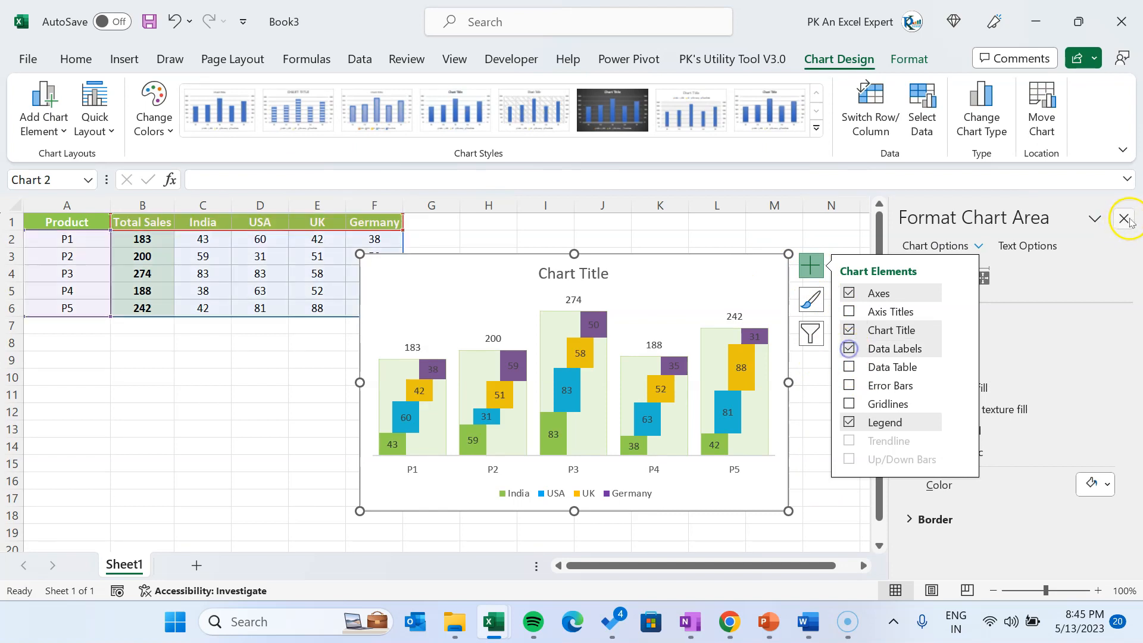
{"action": "left_click", "coordinate": [1123, 218]}
{"action": "left_click", "coordinate": [834, 495]}
Format the data labels of the Germany series in bold white text
{"action": "left_click", "coordinate": [753, 334]}
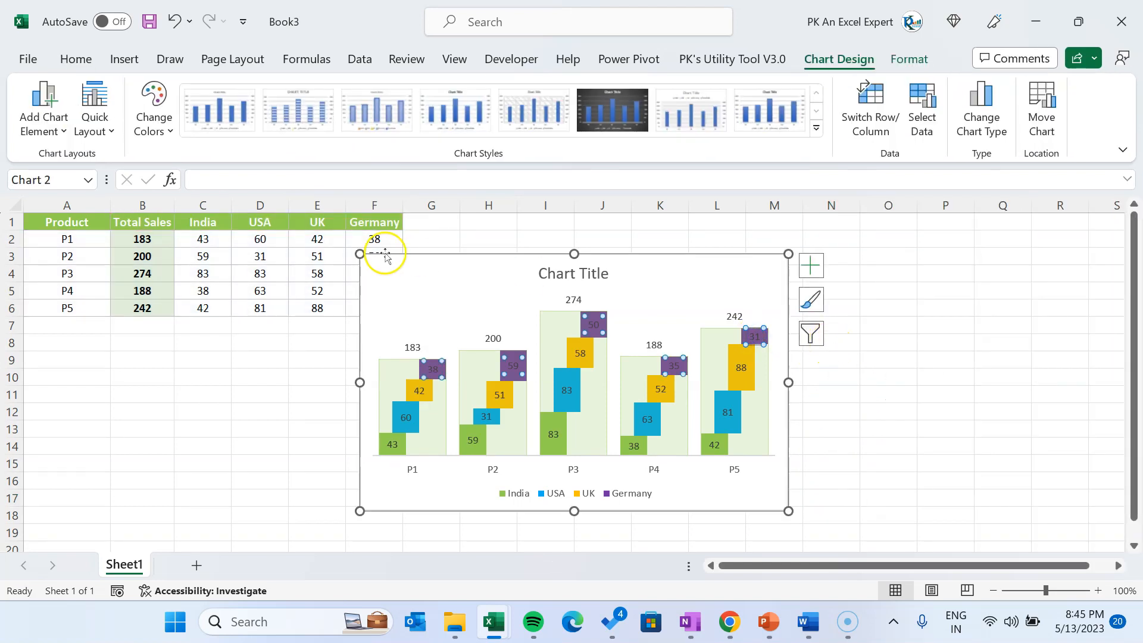
{"action": "left_click", "coordinate": [74, 59]}
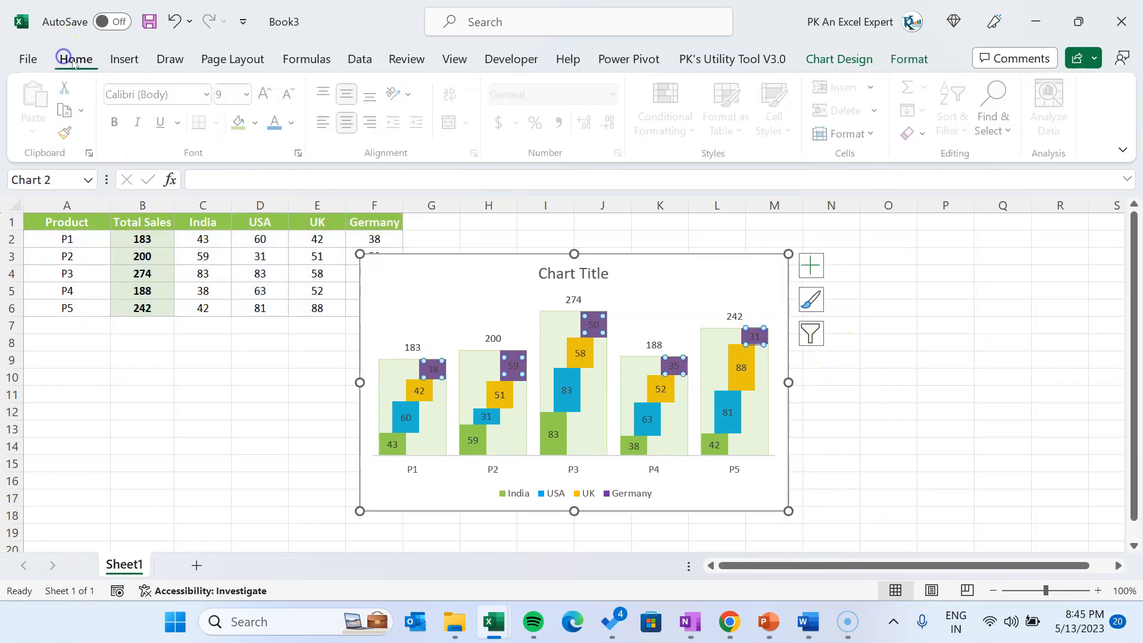
{"action": "left_click", "coordinate": [294, 123]}
{"action": "left_click", "coordinate": [275, 195]}
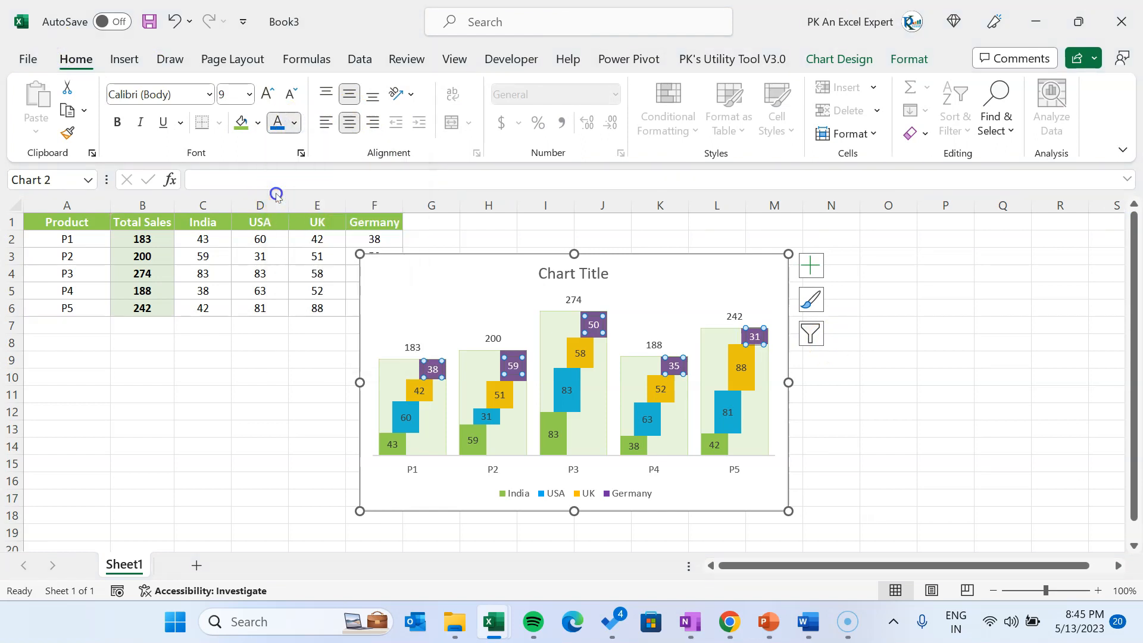
{"action": "left_click", "coordinate": [119, 123]}
Format the data labels of the UK, USA and India series in bold white text
{"action": "left_click", "coordinate": [658, 391]}
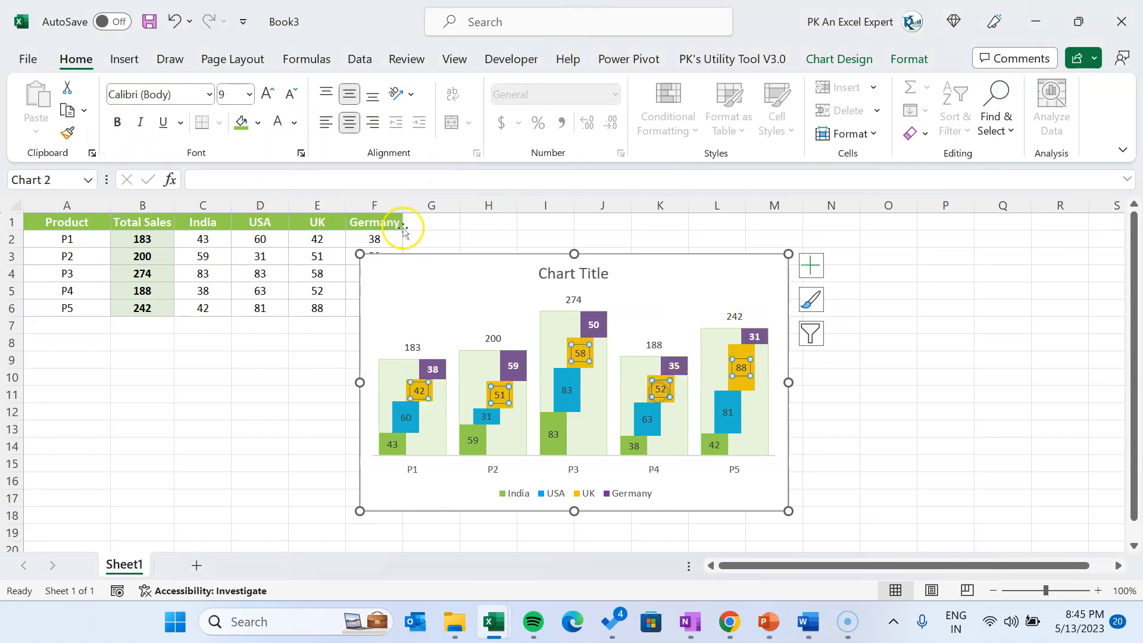
{"action": "left_click", "coordinate": [277, 122]}
{"action": "left_click", "coordinate": [117, 122]}
{"action": "left_click", "coordinate": [472, 440]}
{"action": "left_click", "coordinate": [277, 122]}
{"action": "left_click", "coordinate": [119, 122]}
{"action": "left_click", "coordinate": [945, 342]}
Format the Total Sales data labels above the columns in bold blue text
{"action": "left_click", "coordinate": [495, 339]}
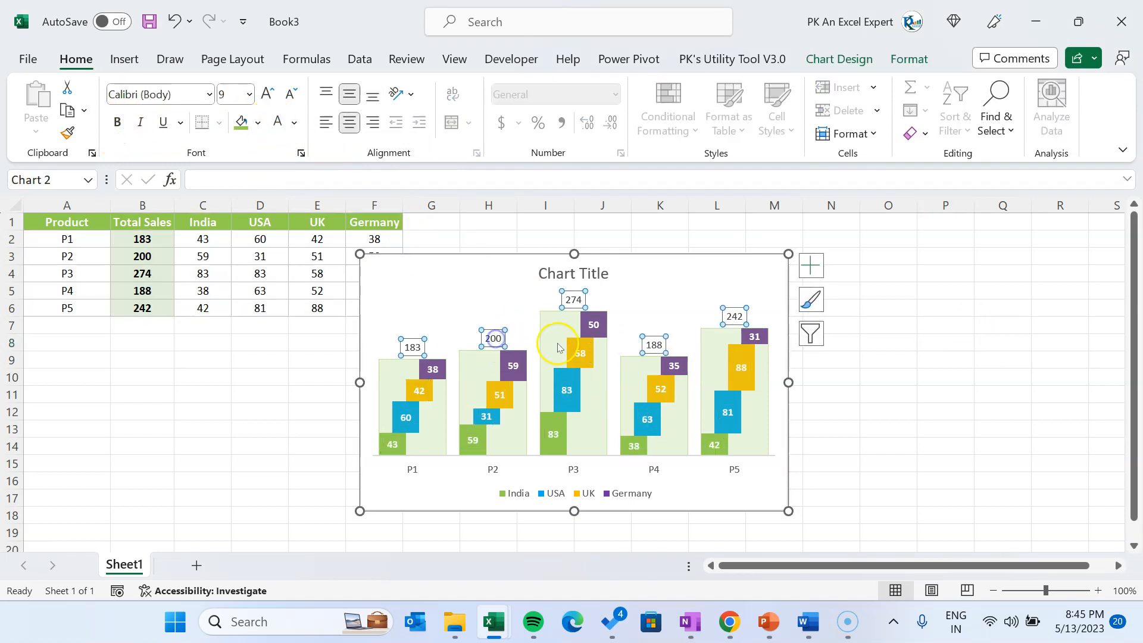
{"action": "left_click", "coordinate": [294, 122]}
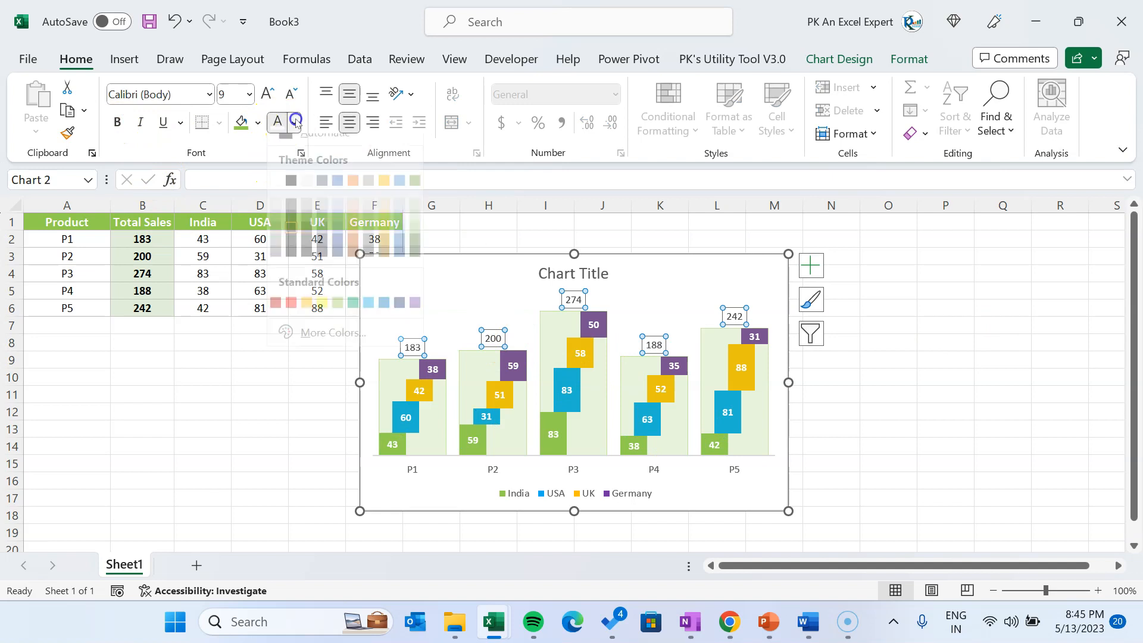
{"action": "left_click", "coordinate": [399, 195]}
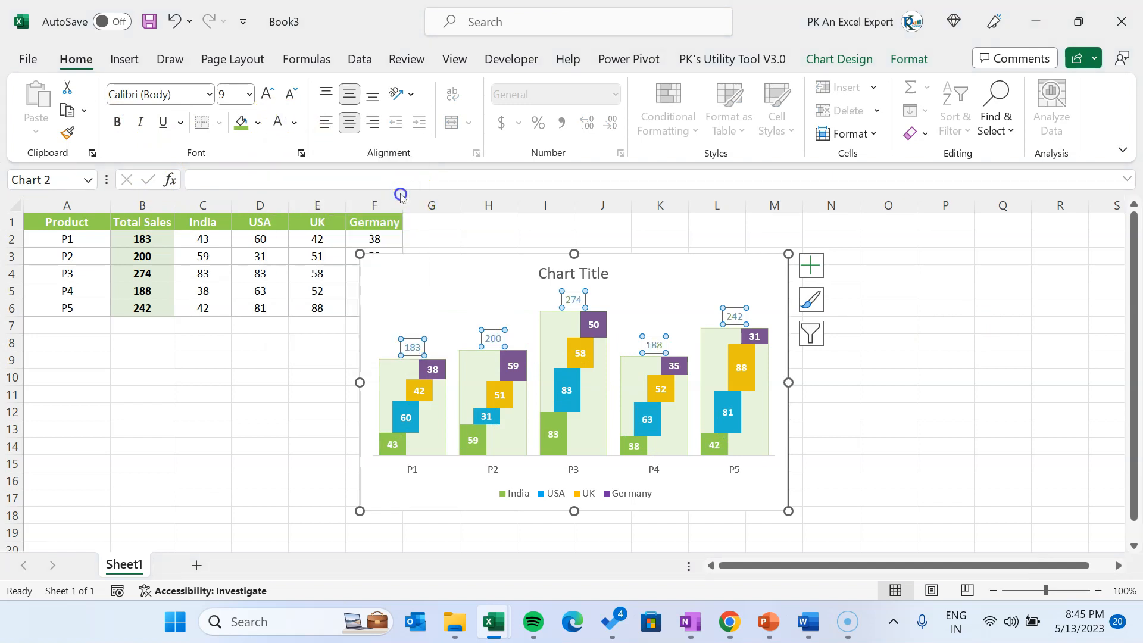
{"action": "left_click", "coordinate": [118, 122]}
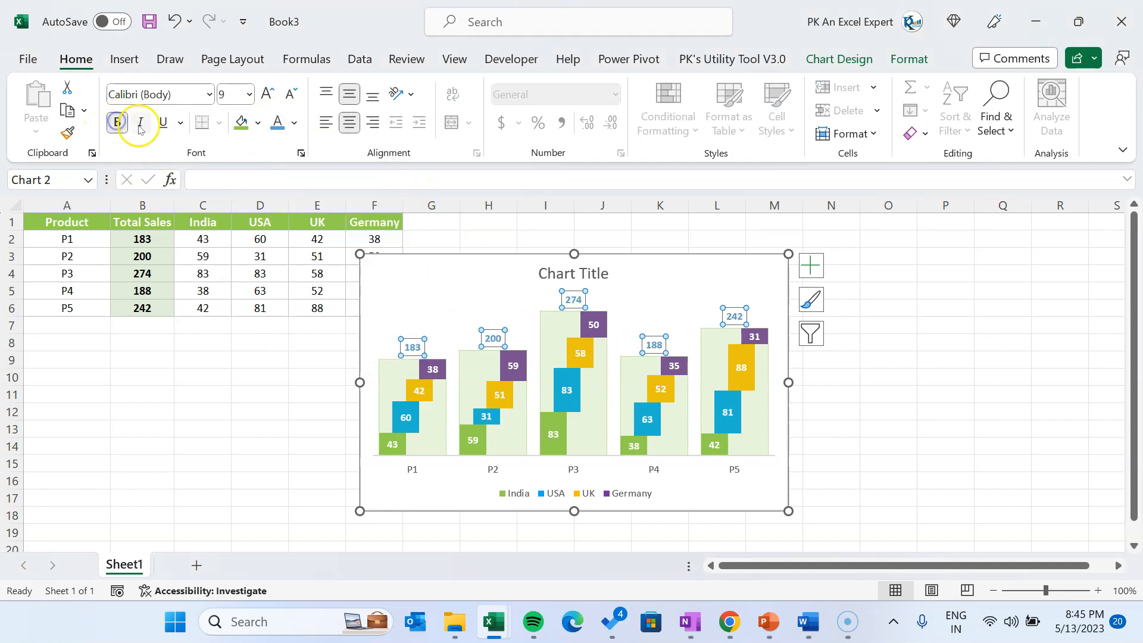
Change the Total Sales data labels to an oval shape and reapply bold blue text to them
{"action": "right_click", "coordinate": [570, 302]}
{"action": "mouse_move", "coordinate": [653, 513]}
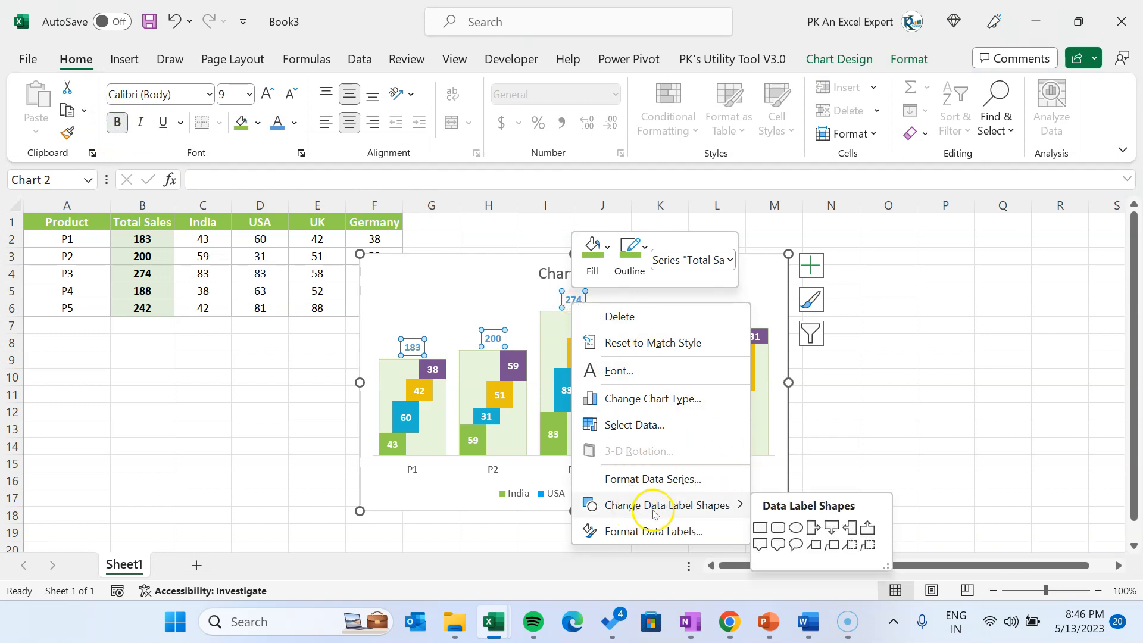
{"action": "left_click", "coordinate": [796, 528]}
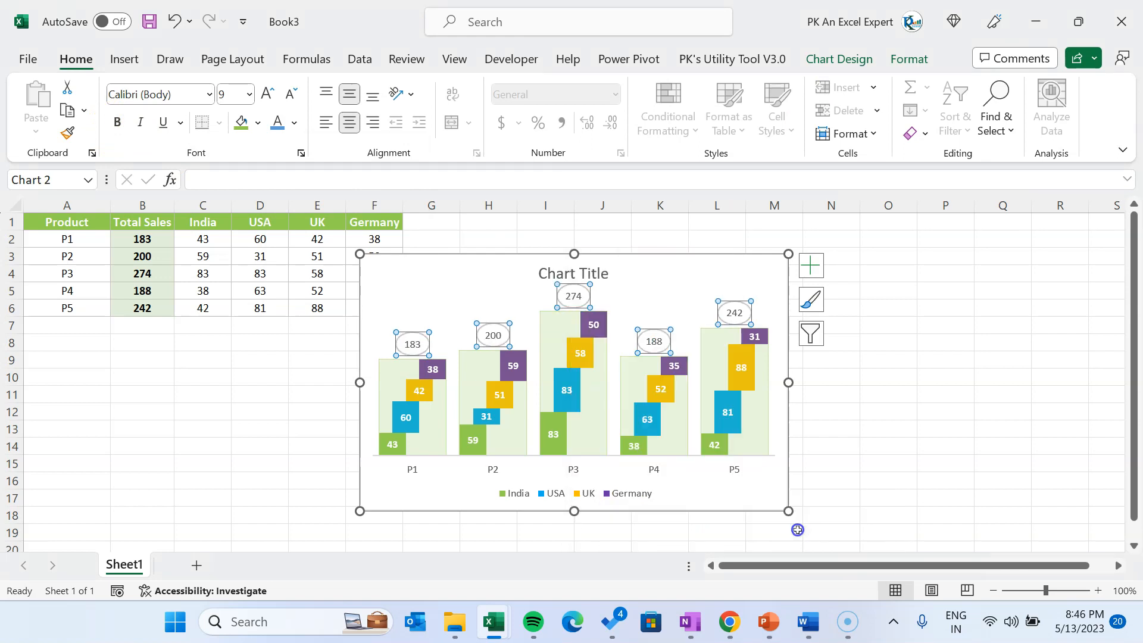
{"action": "left_click", "coordinate": [277, 122]}
{"action": "left_click", "coordinate": [117, 122]}
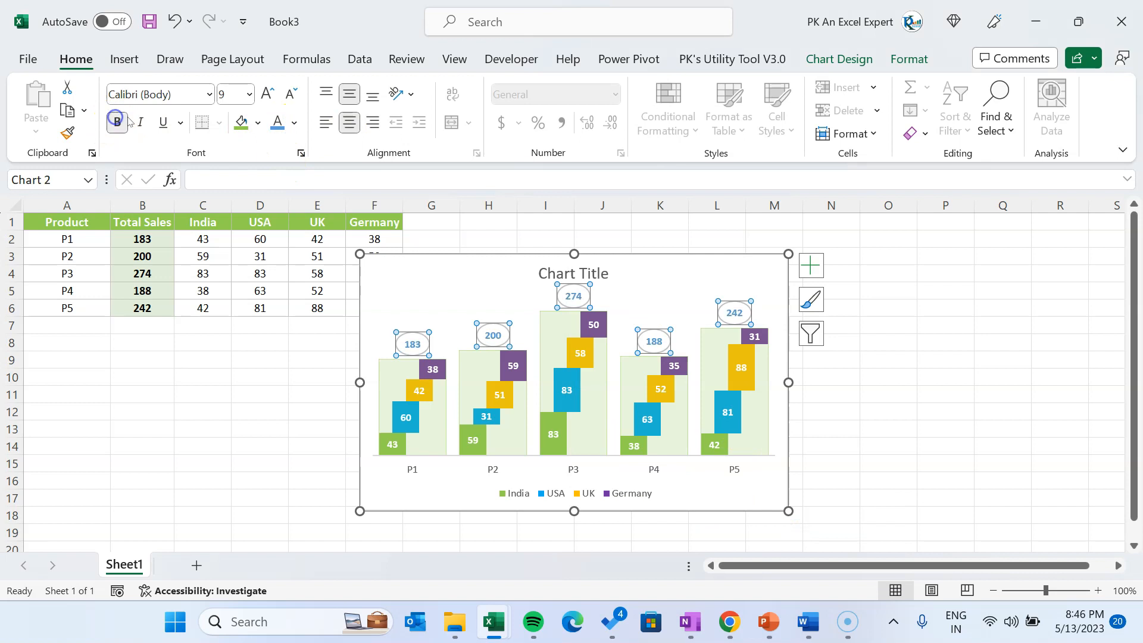
Give the oval Total Sales labels a light green ¼ pt outline and an Offset: Center outer shadow
{"action": "left_click", "coordinate": [909, 59]}
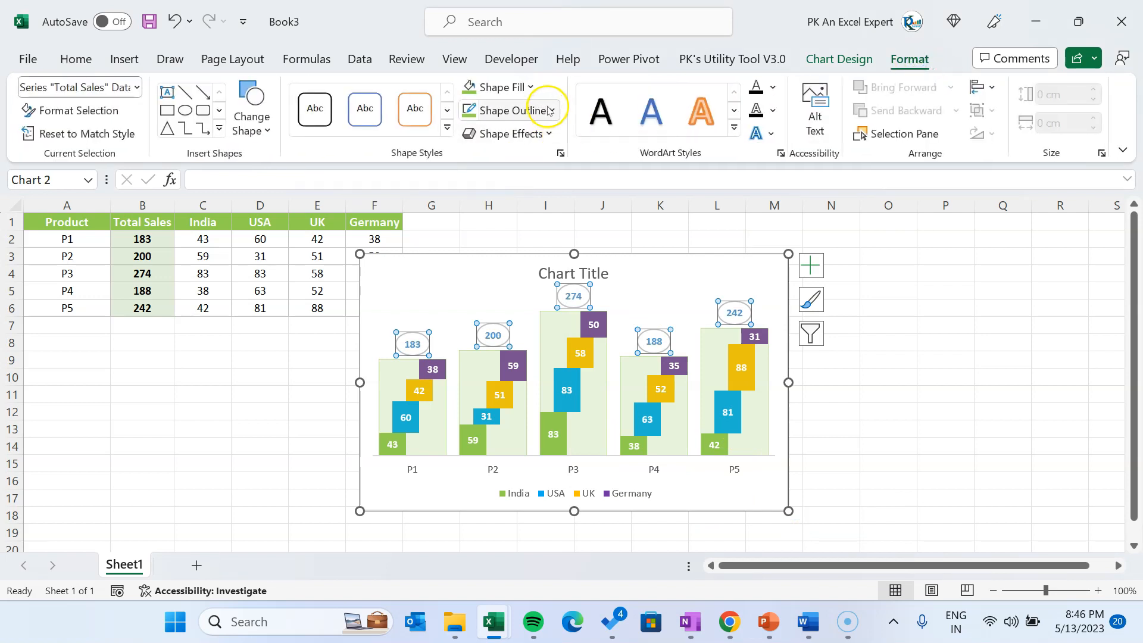
{"action": "left_click", "coordinate": [528, 110]}
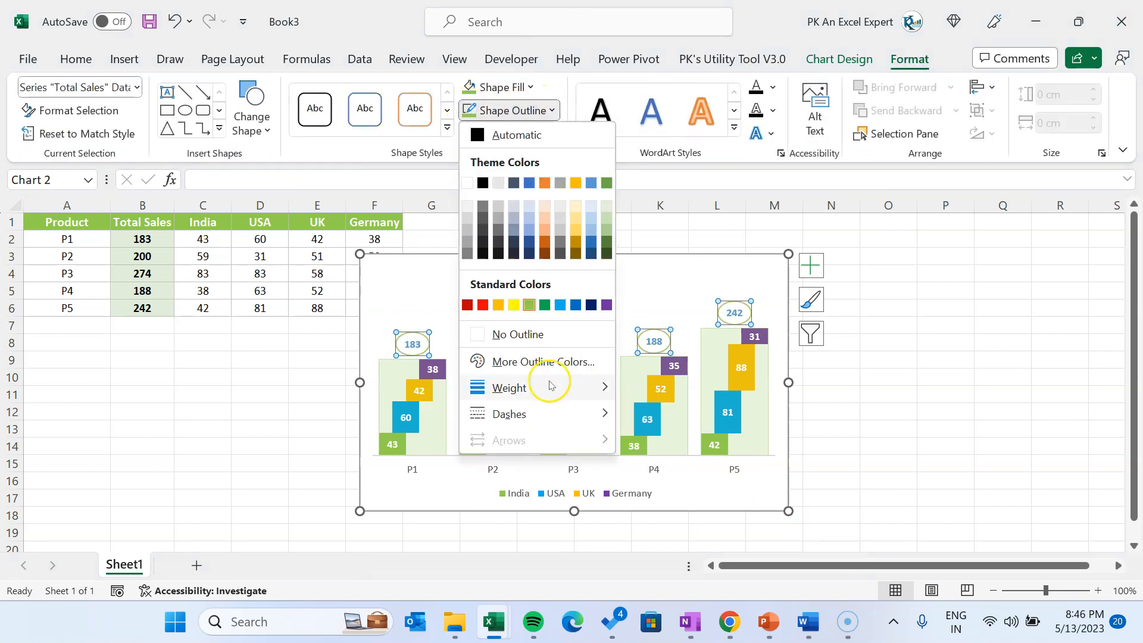
{"action": "mouse_move", "coordinate": [548, 388]}
{"action": "left_click", "coordinate": [667, 365]}
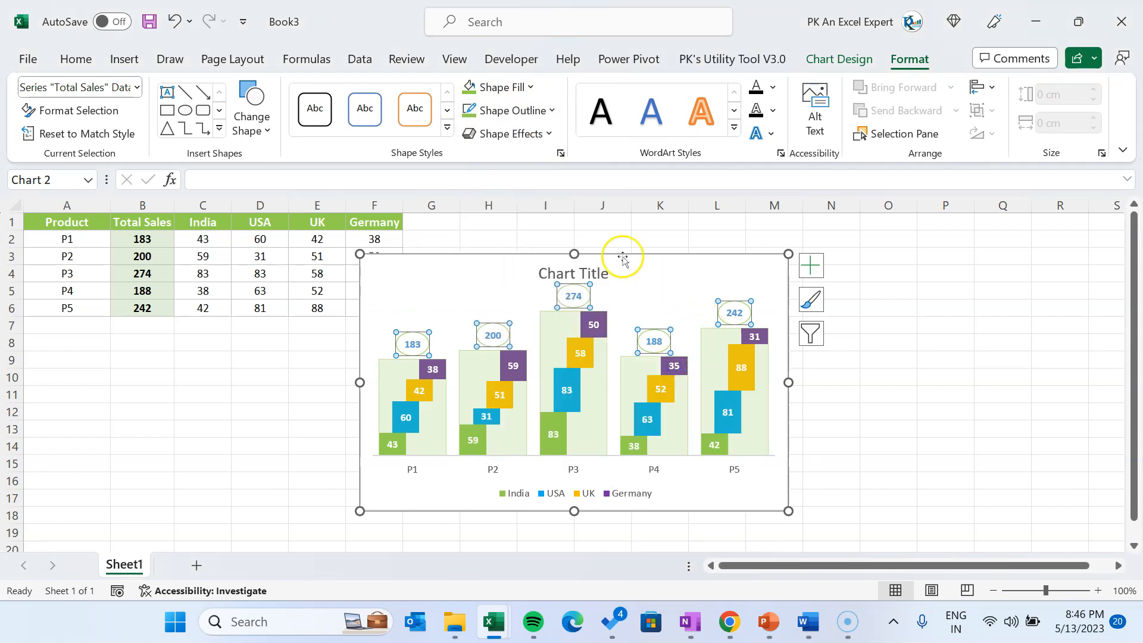
{"action": "left_click", "coordinate": [535, 134]}
{"action": "mouse_move", "coordinate": [544, 216]}
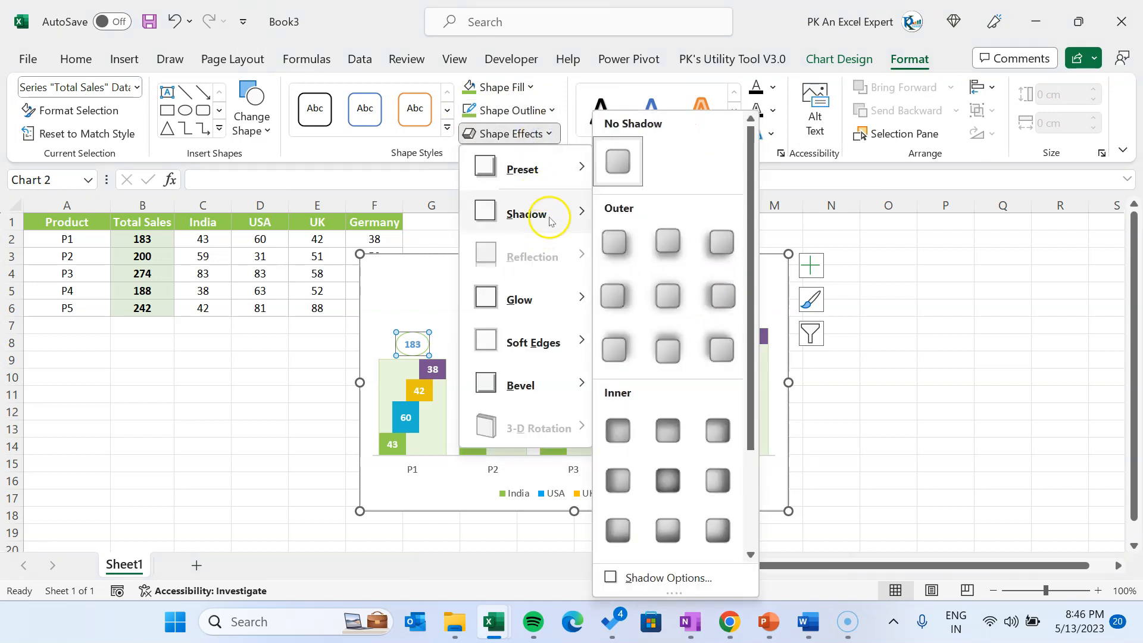
{"action": "left_click", "coordinate": [669, 298]}
Resize the chart to about 7.4 cm high by 14.86 cm wide and remove the horizontal axis outline
{"action": "left_click", "coordinate": [664, 266]}
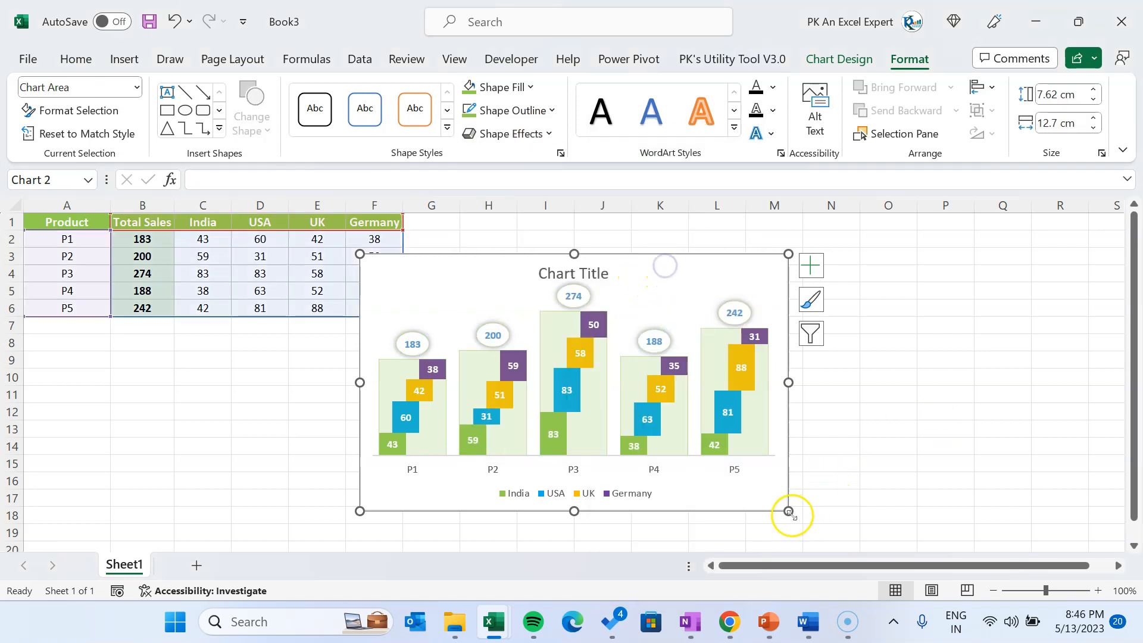
{"action": "left_click_drag", "start_coordinate": [789, 512], "coordinate": [861, 504]}
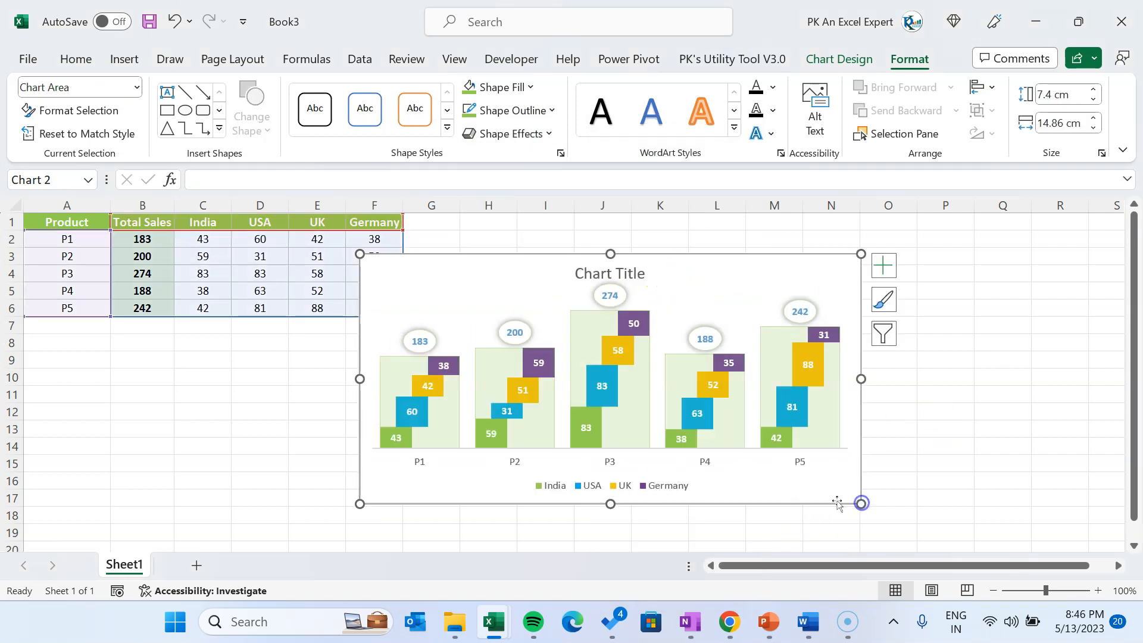
{"action": "left_click", "coordinate": [513, 463]}
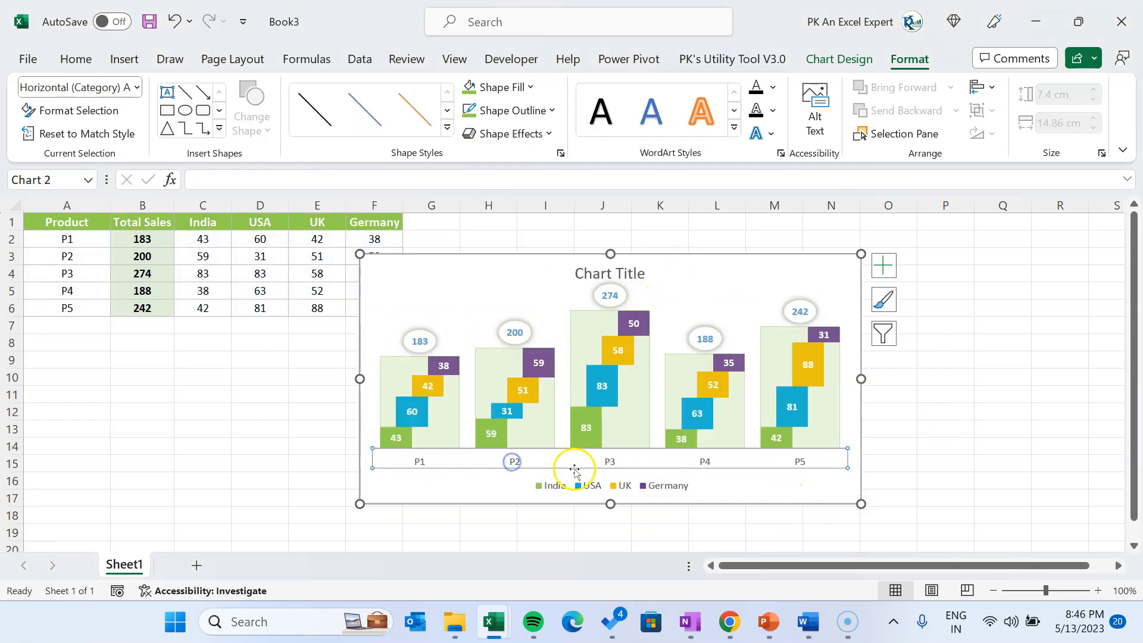
{"action": "left_click", "coordinate": [550, 110]}
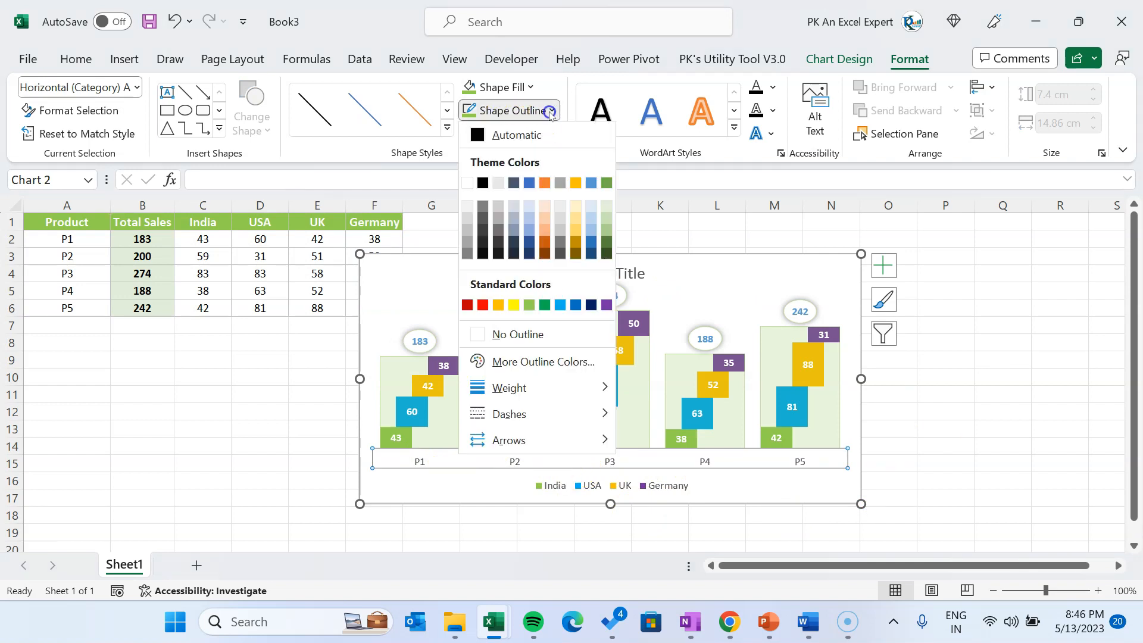
{"action": "left_click", "coordinate": [556, 335]}
Set the horizontal axis labels to blue text in the Arial Rounded MT Bold font
{"action": "left_click", "coordinate": [75, 59]}
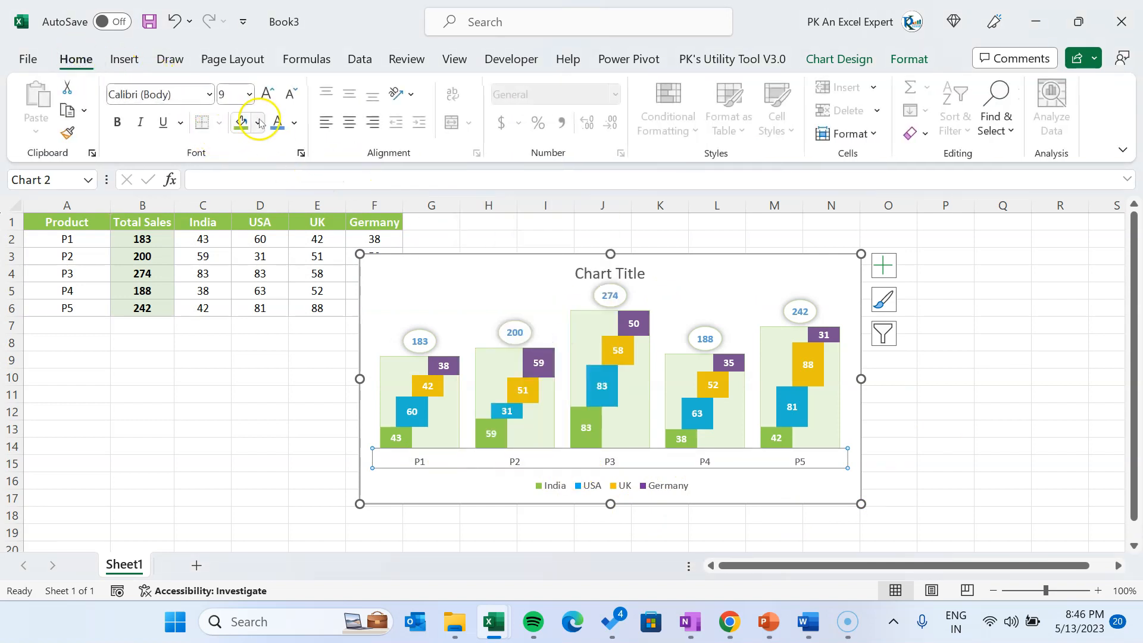
{"action": "left_click", "coordinate": [178, 96]}
{"action": "type", "text": "ari"}
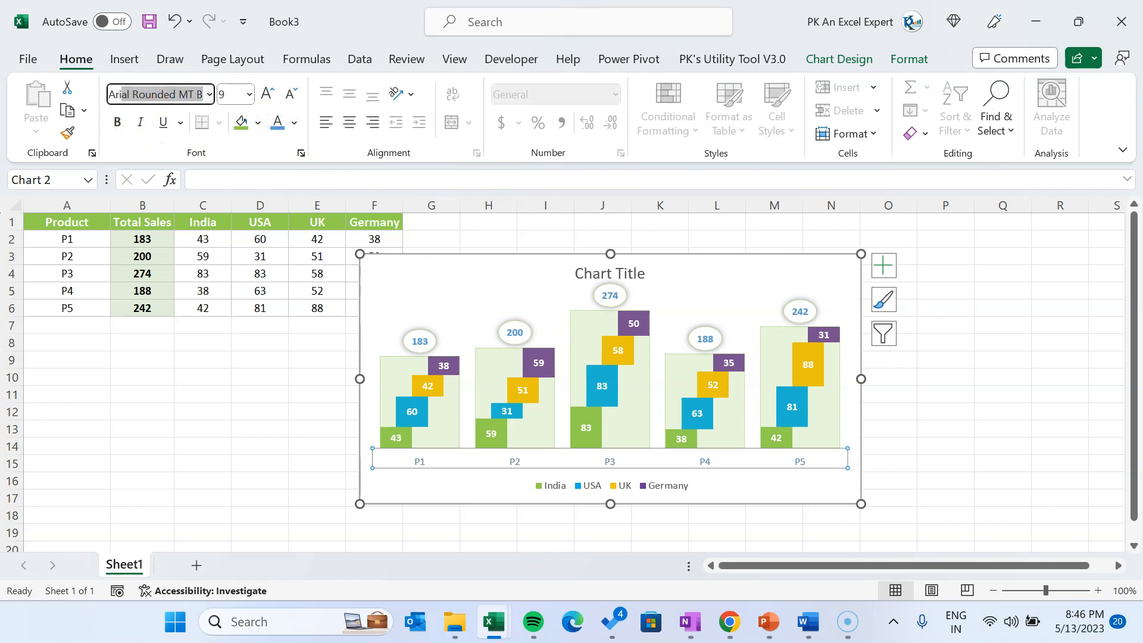
{"action": "key", "text": "Return"}
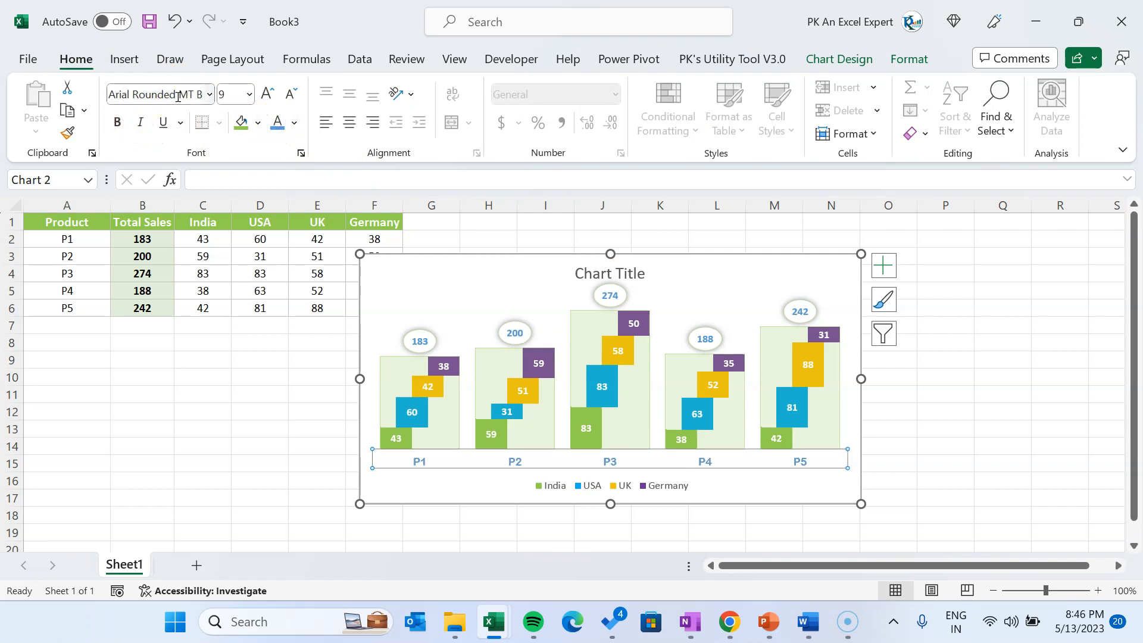
Set the legend to blue text in the Arial Rounded MT Bold font
{"action": "left_click", "coordinate": [580, 490]}
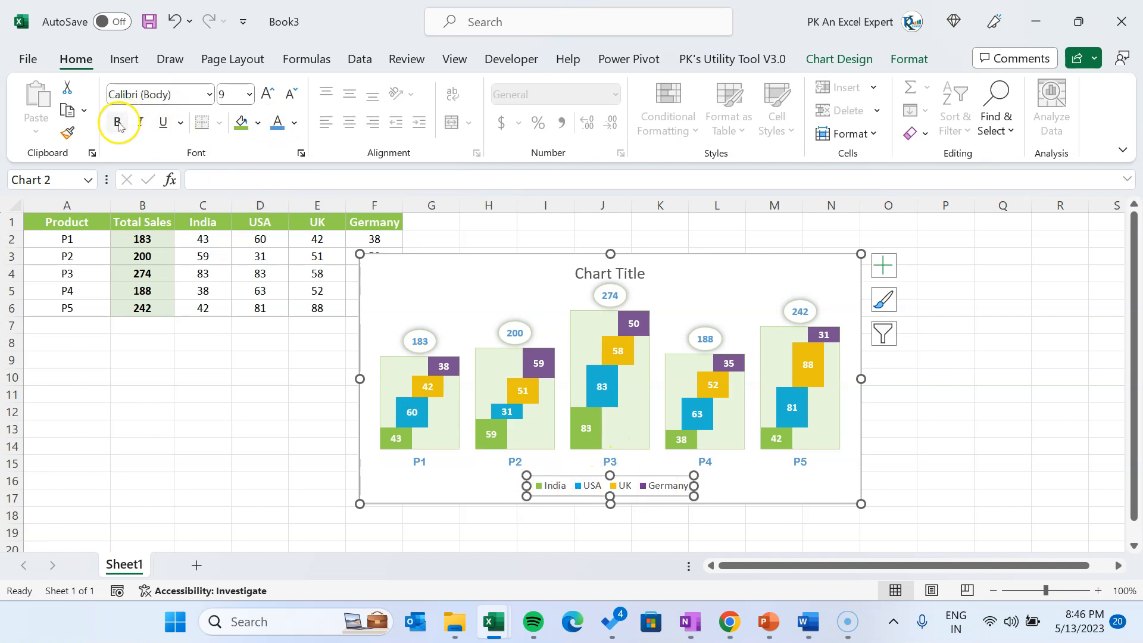
{"action": "left_click", "coordinate": [179, 94]}
{"action": "type", "text": "ar"}
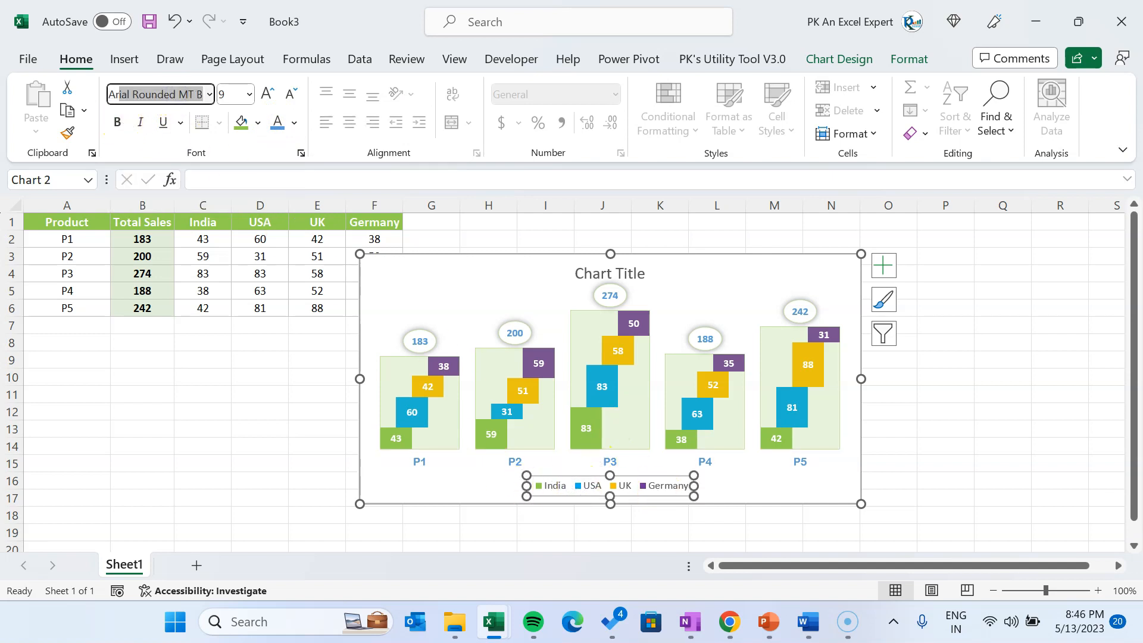
{"action": "key", "text": "Return"}
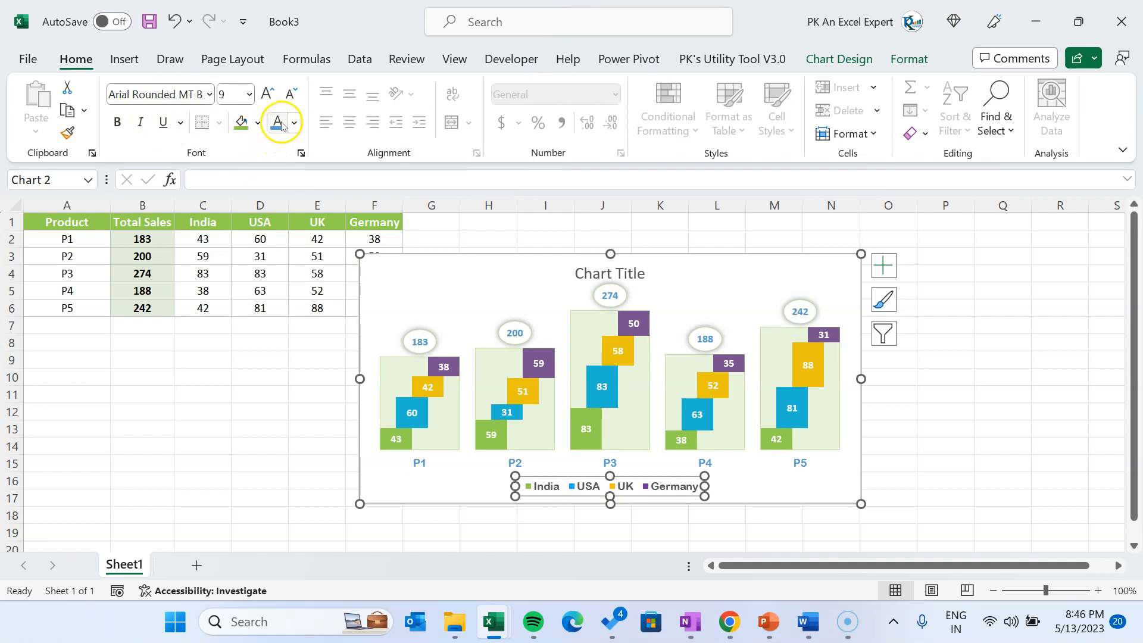
Delete the chart title and stretch the chart to a height of about 7.81 cm
{"action": "left_click", "coordinate": [639, 274]}
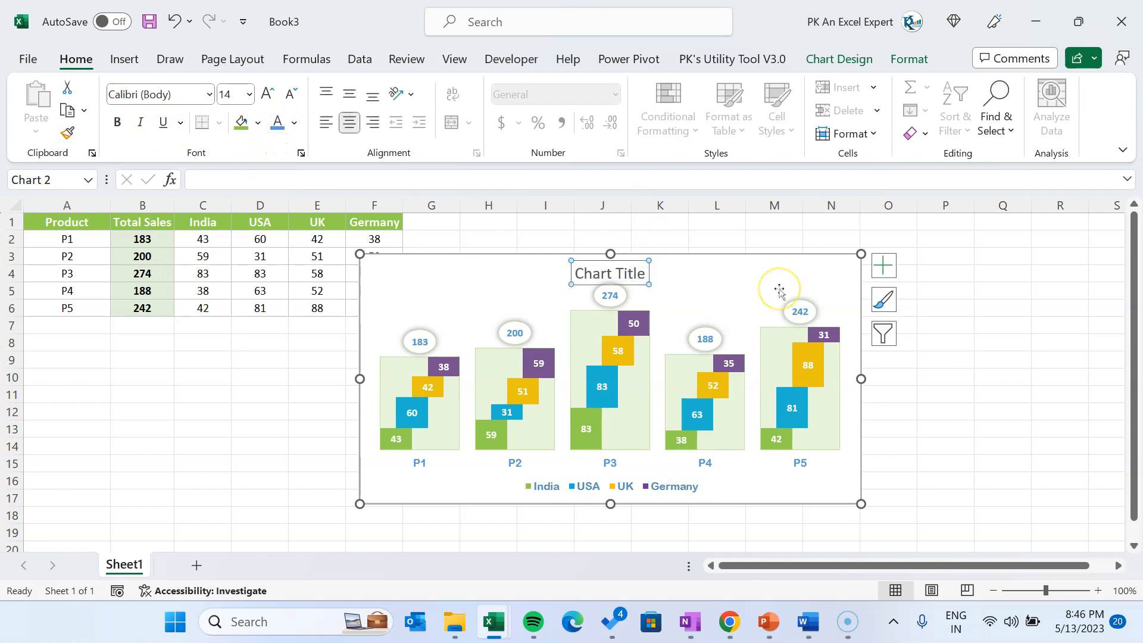
{"action": "key", "text": "Delete"}
{"action": "left_click", "coordinate": [832, 280]}
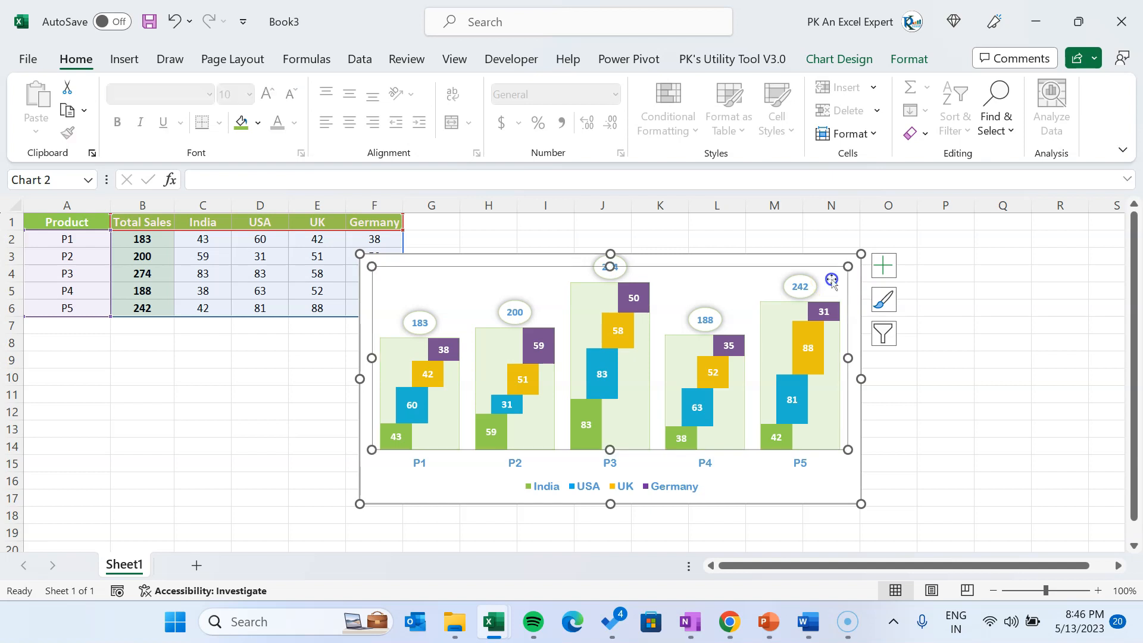
{"action": "left_click_drag", "start_coordinate": [860, 504], "coordinate": [861, 517]}
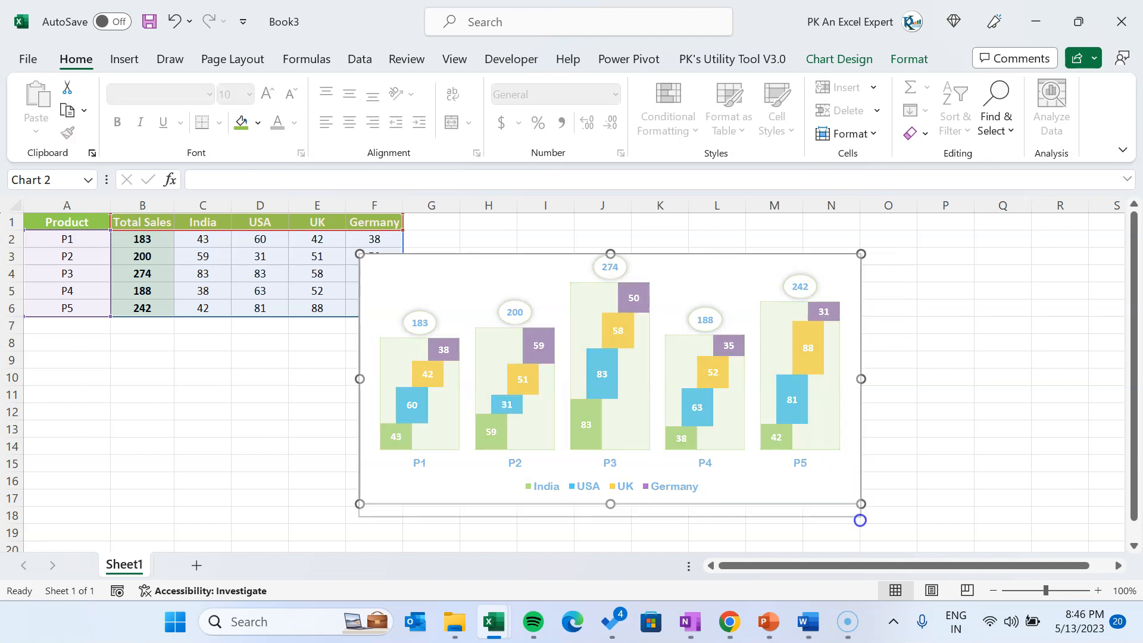
Shrink the plot area to leave free space above the columns, fine-tune its upper corner and select the whole chart
{"action": "left_click", "coordinate": [834, 285]}
{"action": "left_click_drag", "start_coordinate": [846, 266], "coordinate": [838, 287]}
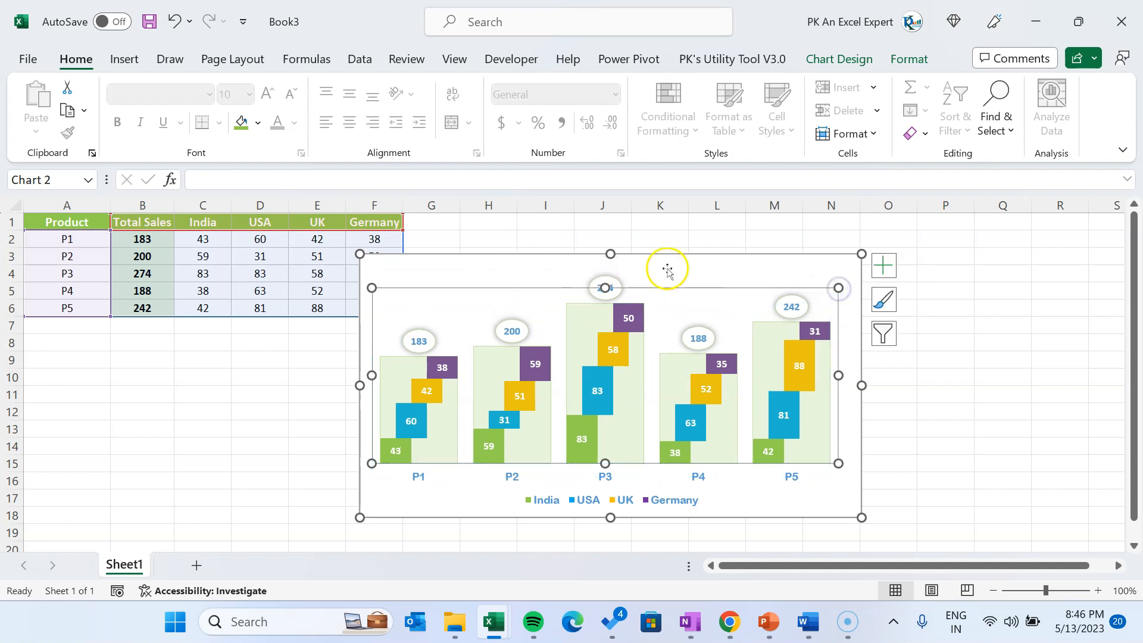
{"action": "left_click", "coordinate": [553, 262]}
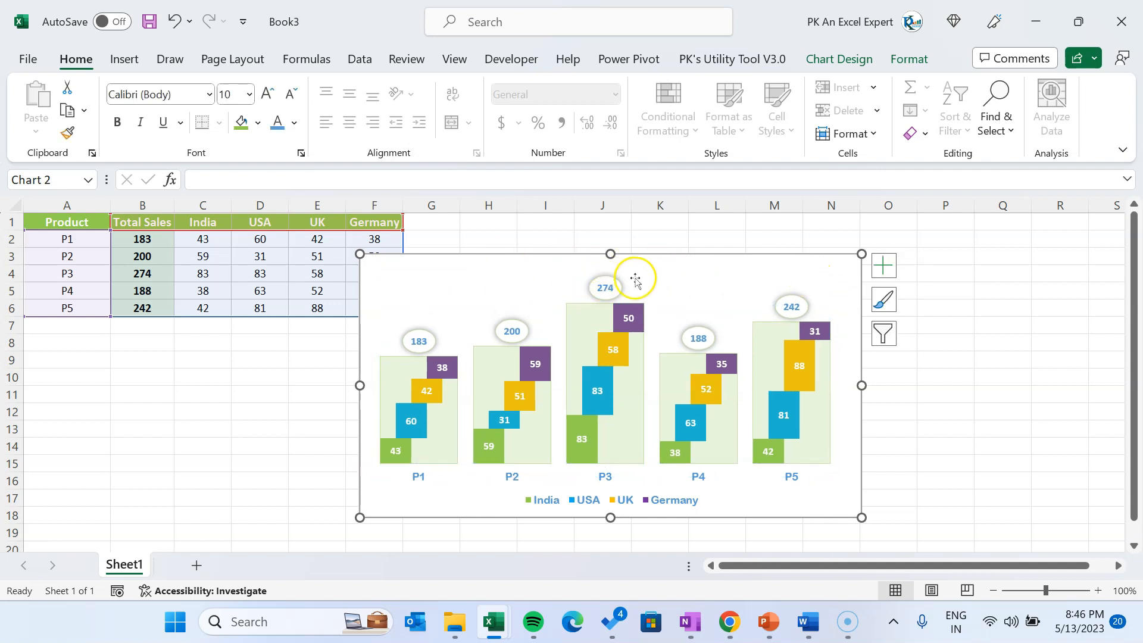
{"action": "left_click", "coordinate": [701, 286]}
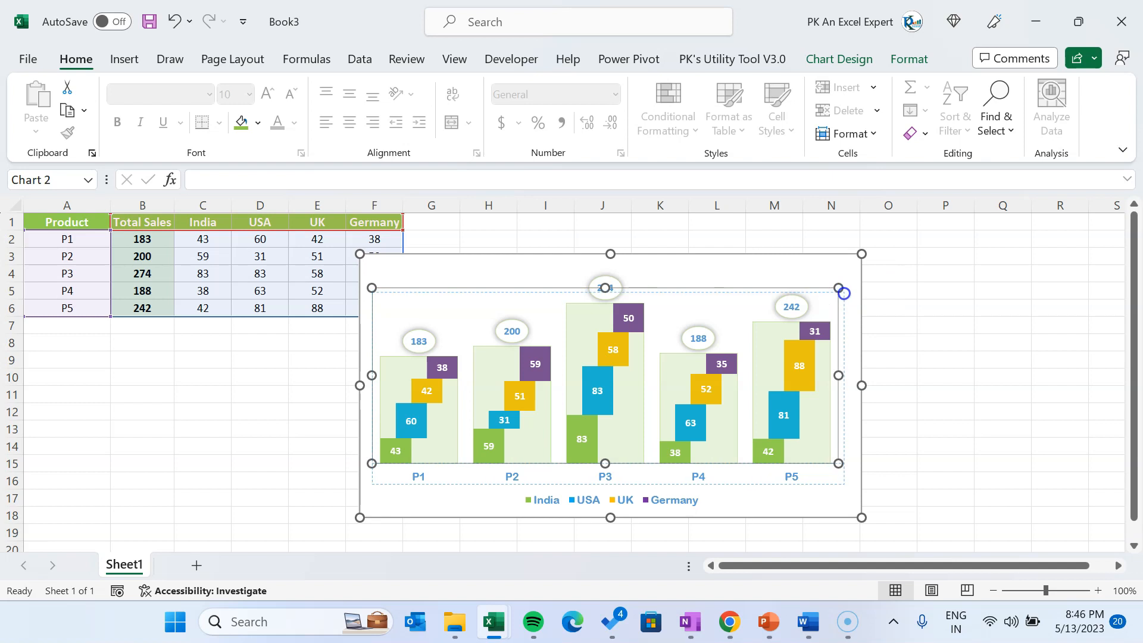
{"action": "left_click_drag", "start_coordinate": [840, 288], "coordinate": [846, 293]}
{"action": "left_click", "coordinate": [778, 262]}
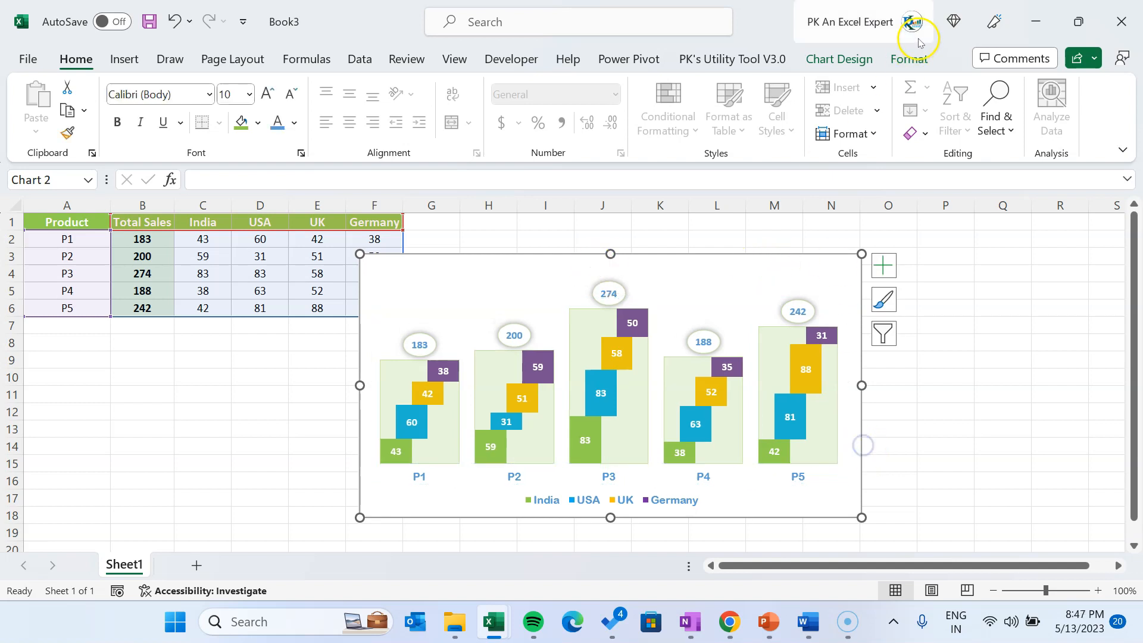
Give the chart area a light green outline with a ¼ pt weight
{"action": "left_click", "coordinate": [909, 59]}
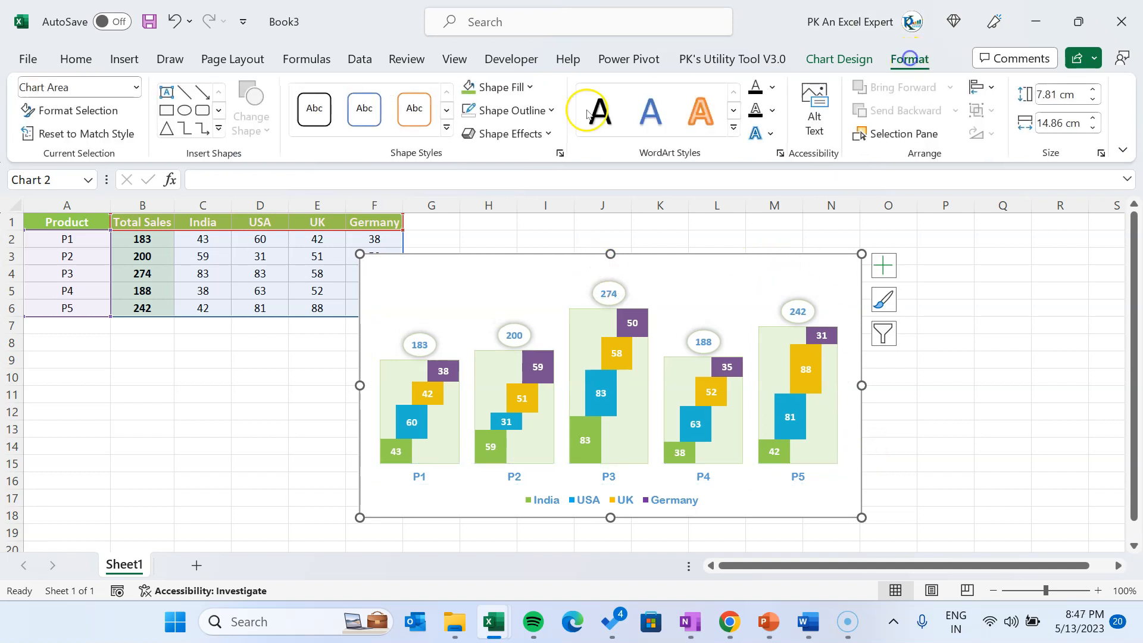
{"action": "left_click", "coordinate": [519, 111]}
{"action": "left_click", "coordinate": [530, 305]}
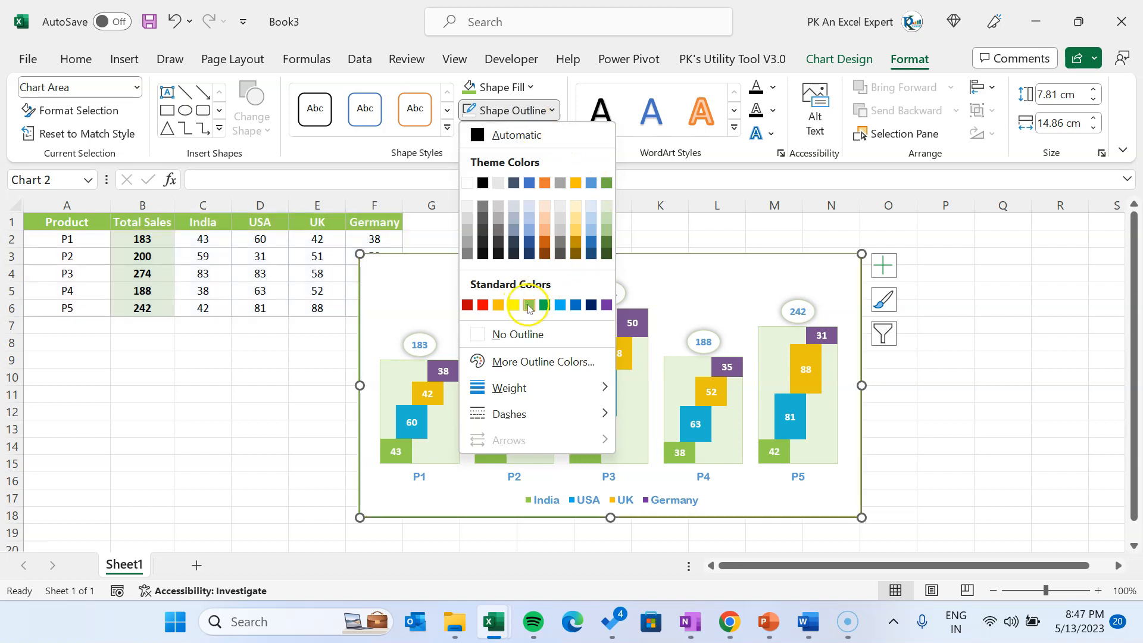
{"action": "left_click", "coordinate": [551, 111]}
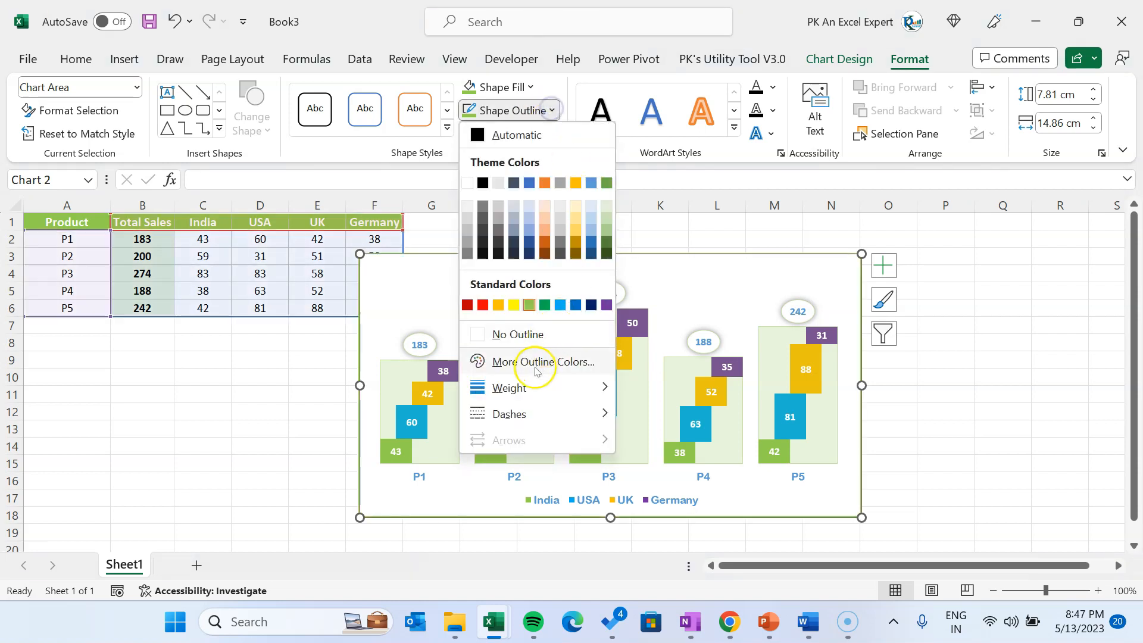
{"action": "mouse_move", "coordinate": [559, 388]}
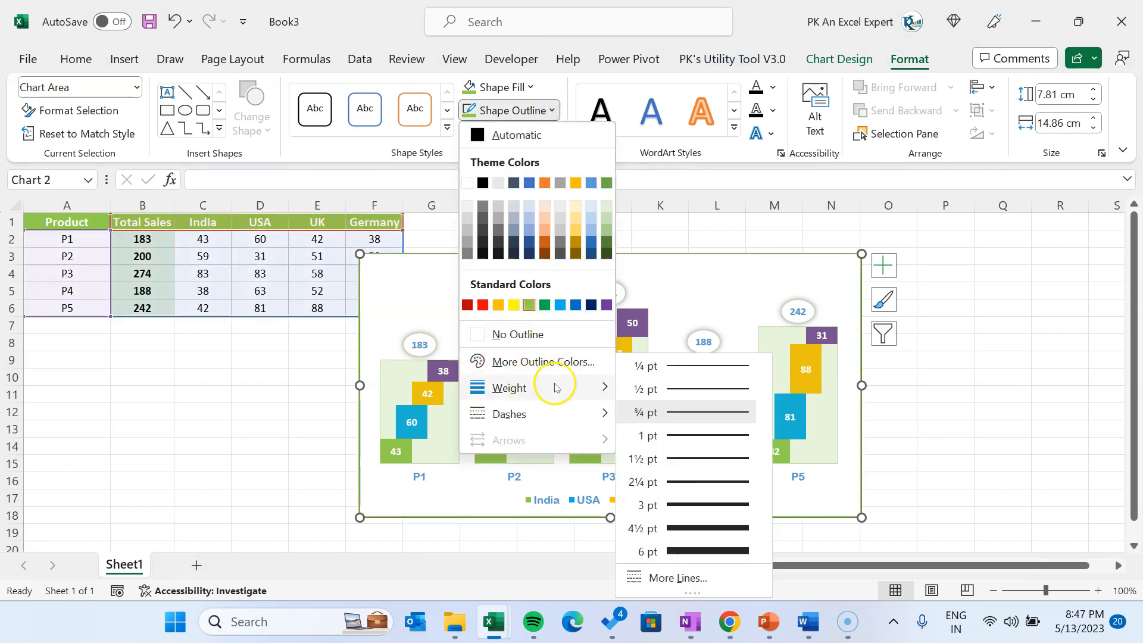
{"action": "left_click", "coordinate": [679, 369]}
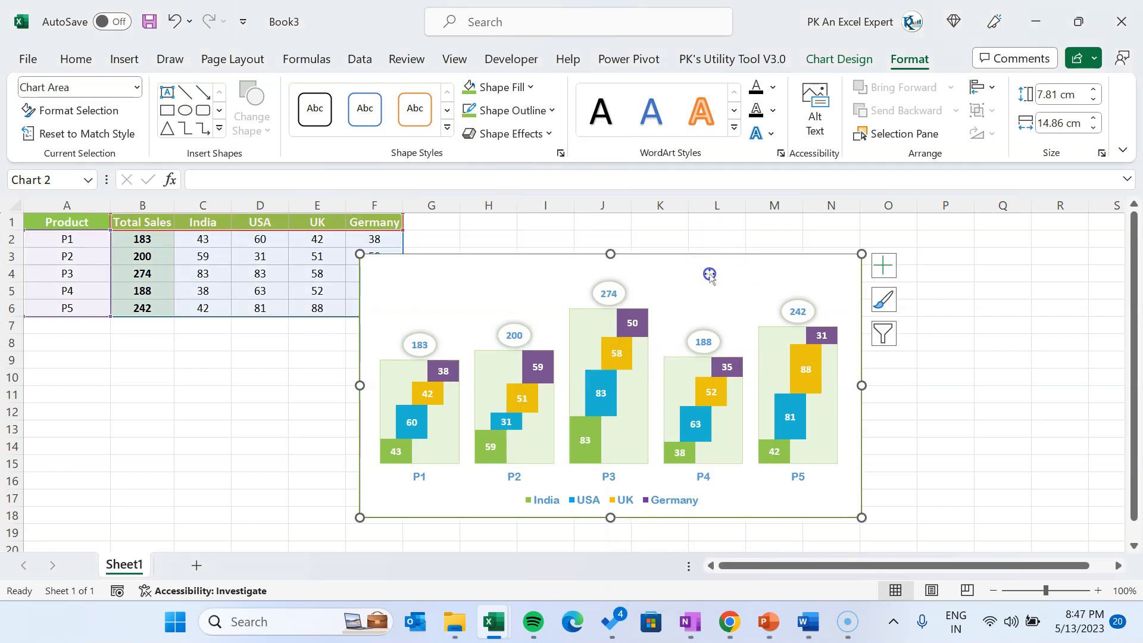
Draw a rectangle about 0.76 cm high and 14.86 cm wide inside the chart, spanning its full upper edge
{"action": "left_click", "coordinate": [125, 59]}
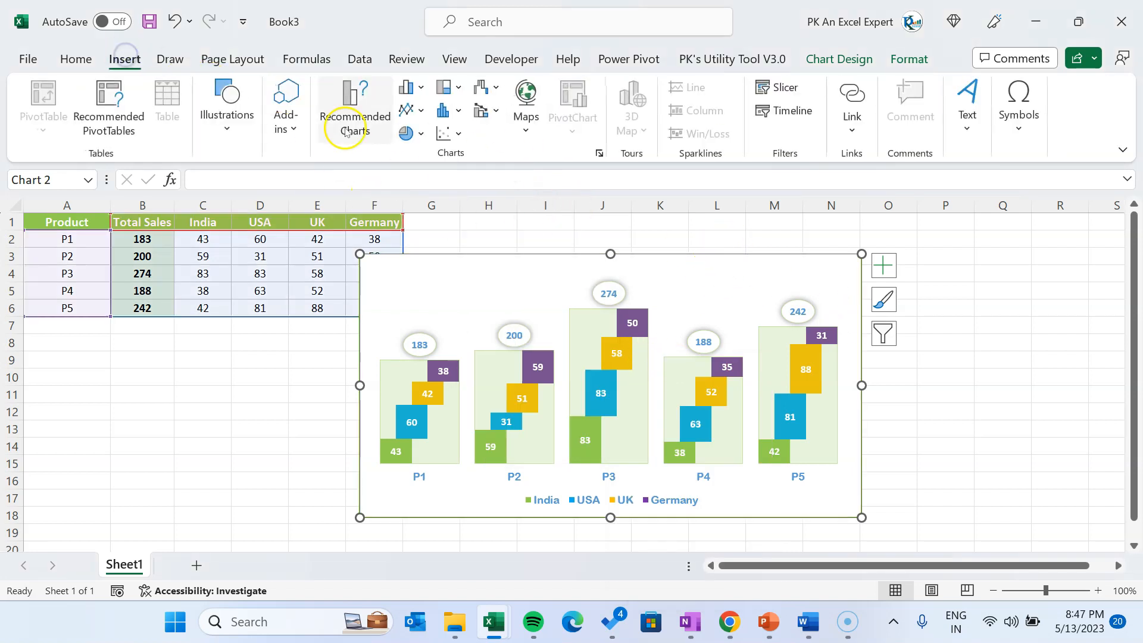
{"action": "left_click", "coordinate": [226, 134]}
{"action": "left_click", "coordinate": [260, 204]}
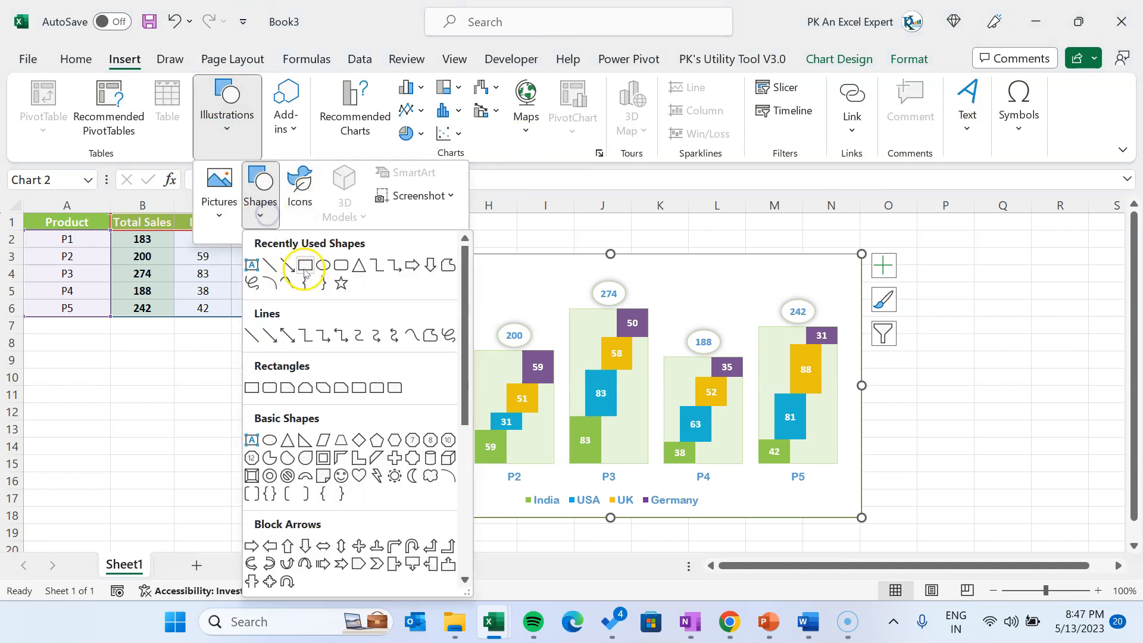
{"action": "left_click", "coordinate": [251, 387]}
{"action": "left_click_drag", "start_coordinate": [361, 263], "coordinate": [861, 280]}
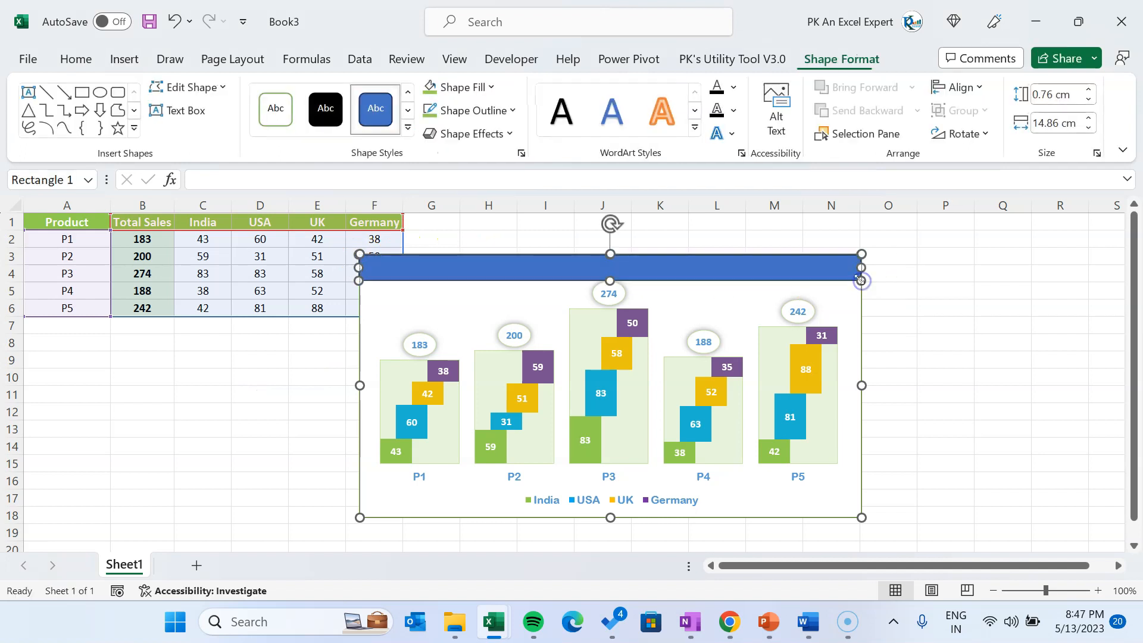
Remove the banner rectangle's outline and fill it with the standard light green
{"action": "left_click", "coordinate": [485, 110]}
{"action": "left_click", "coordinate": [476, 309]}
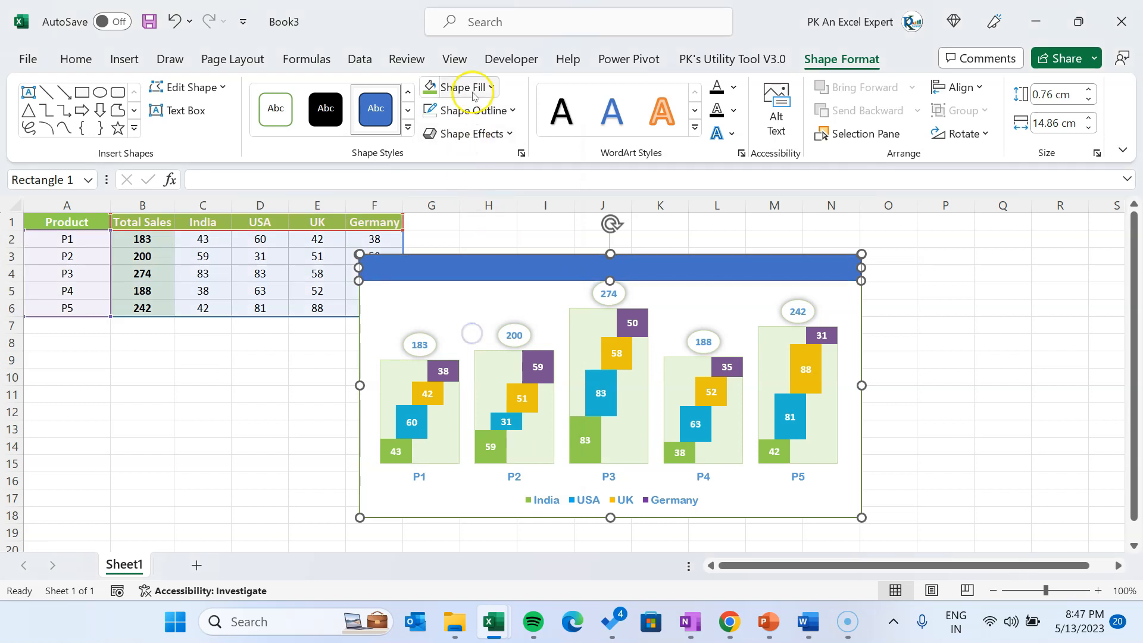
{"action": "left_click", "coordinate": [464, 87]}
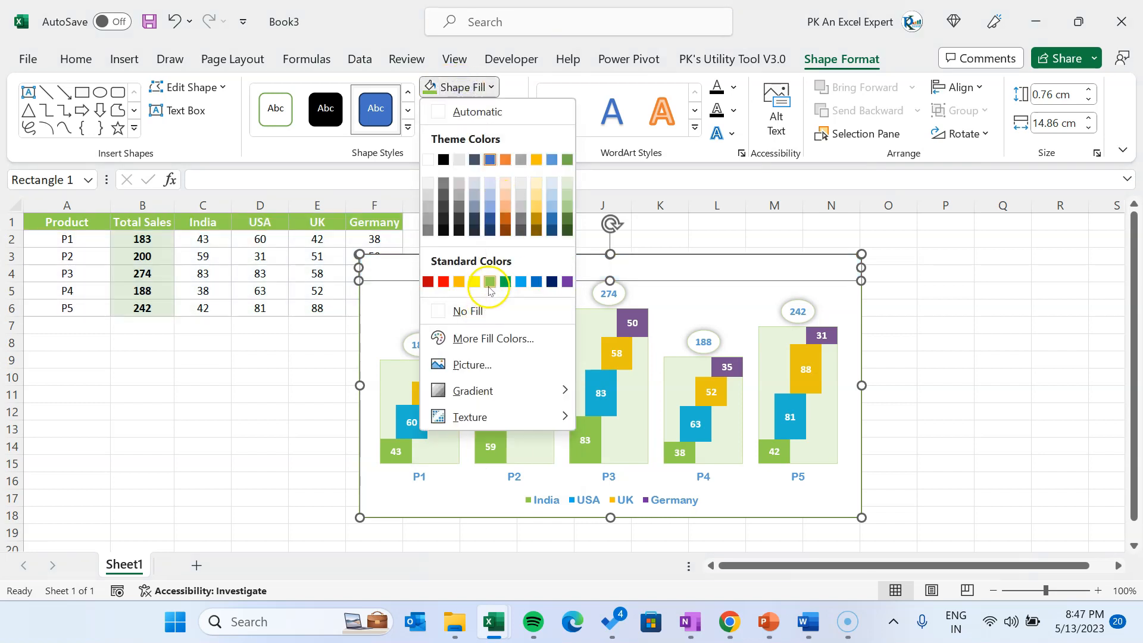
{"action": "left_click", "coordinate": [489, 286]}
{"action": "left_click", "coordinate": [748, 295]}
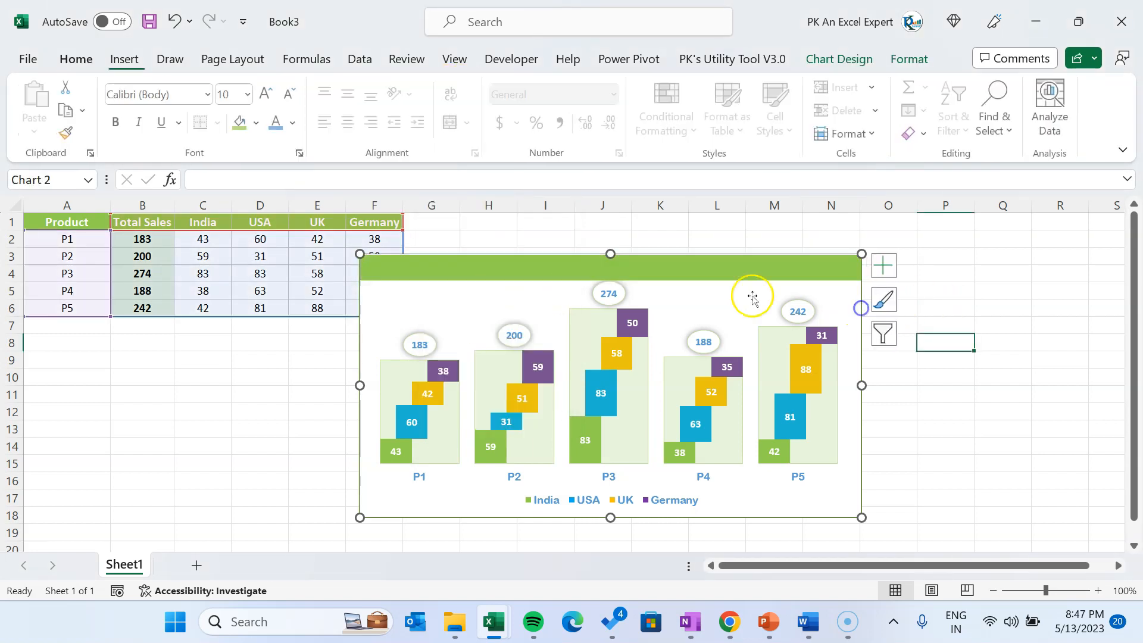
Paste the title "Stylish Stacked Column Chart with Integrated Totals" into the green banner and centre it horizontally and vertically
{"action": "left_click", "coordinate": [683, 273]}
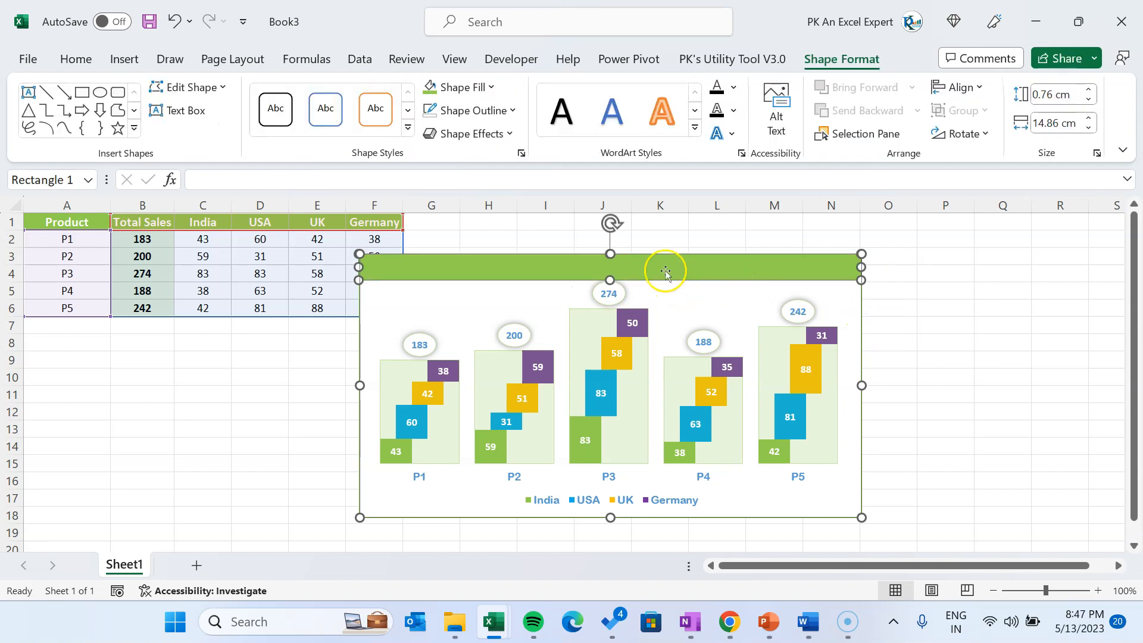
{"action": "left_click", "coordinate": [264, 413]}
{"action": "left_click", "coordinate": [685, 274]}
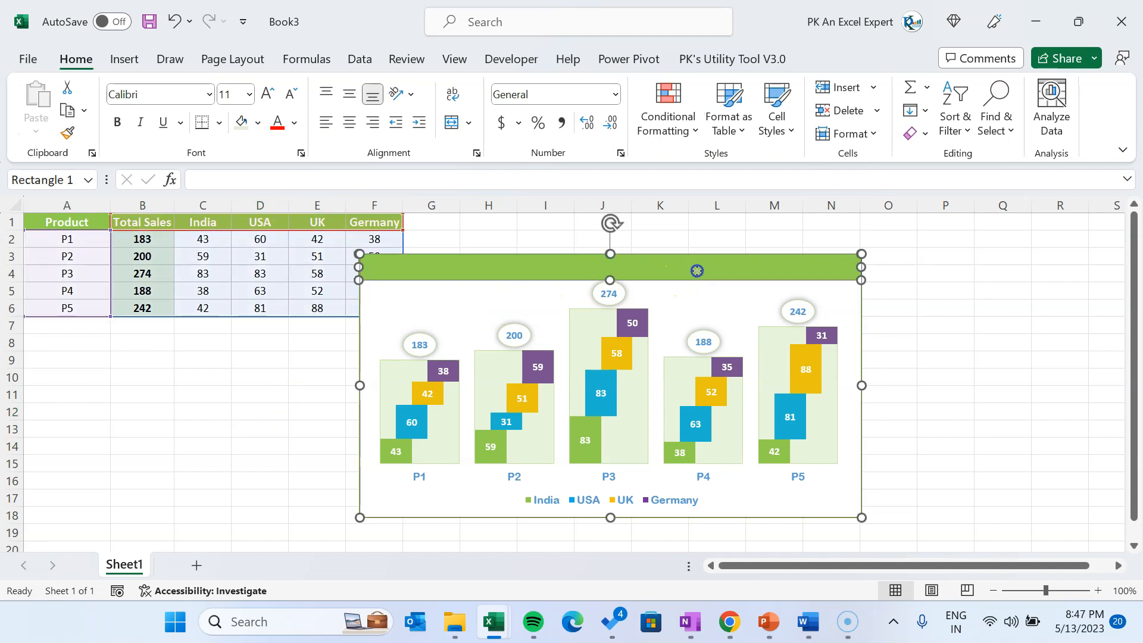
{"action": "right_click", "coordinate": [696, 270]}
{"action": "key", "text": "Escape"}
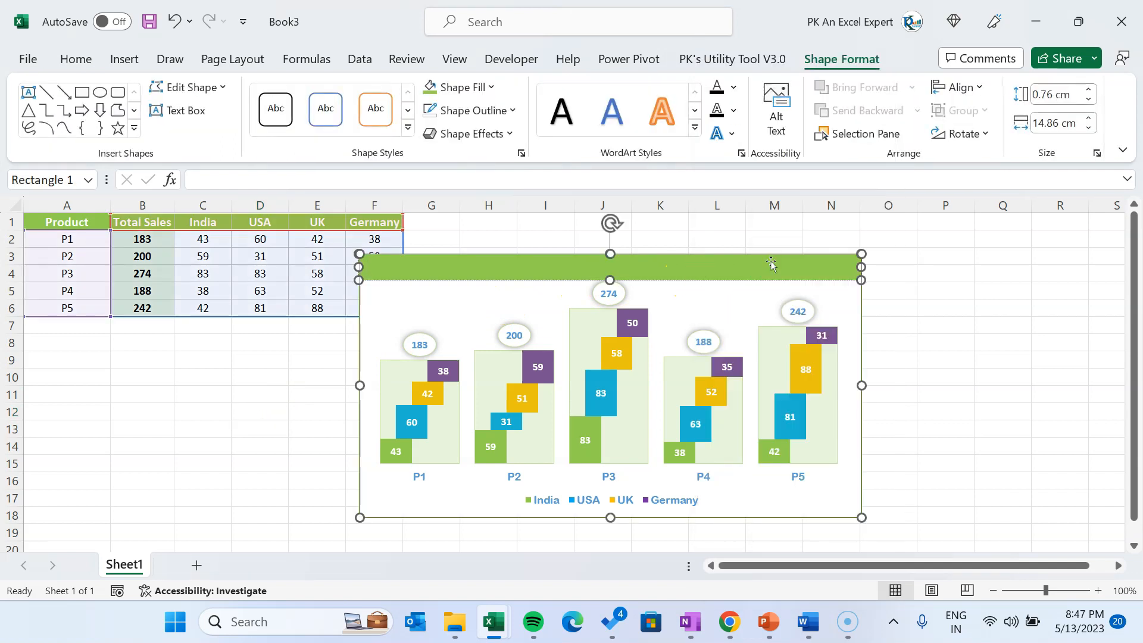
{"action": "left_click", "coordinate": [709, 269]}
{"action": "type", "text": "Stylish Stacked Column Chart with Integrated Totals"}
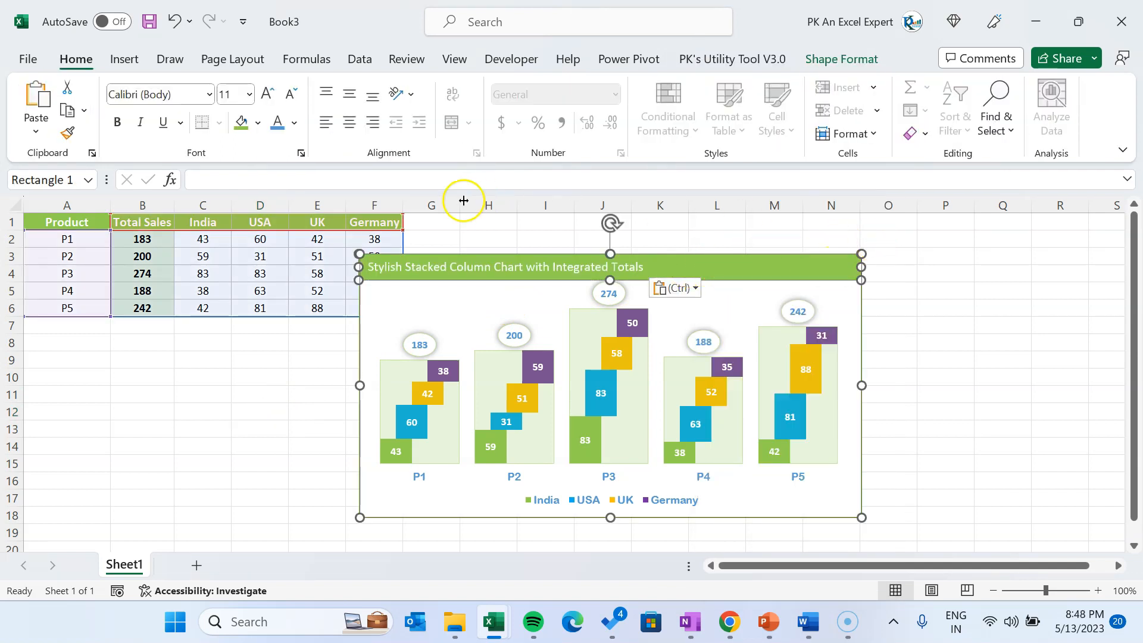
{"action": "left_click", "coordinate": [349, 122]}
{"action": "left_click", "coordinate": [349, 95]}
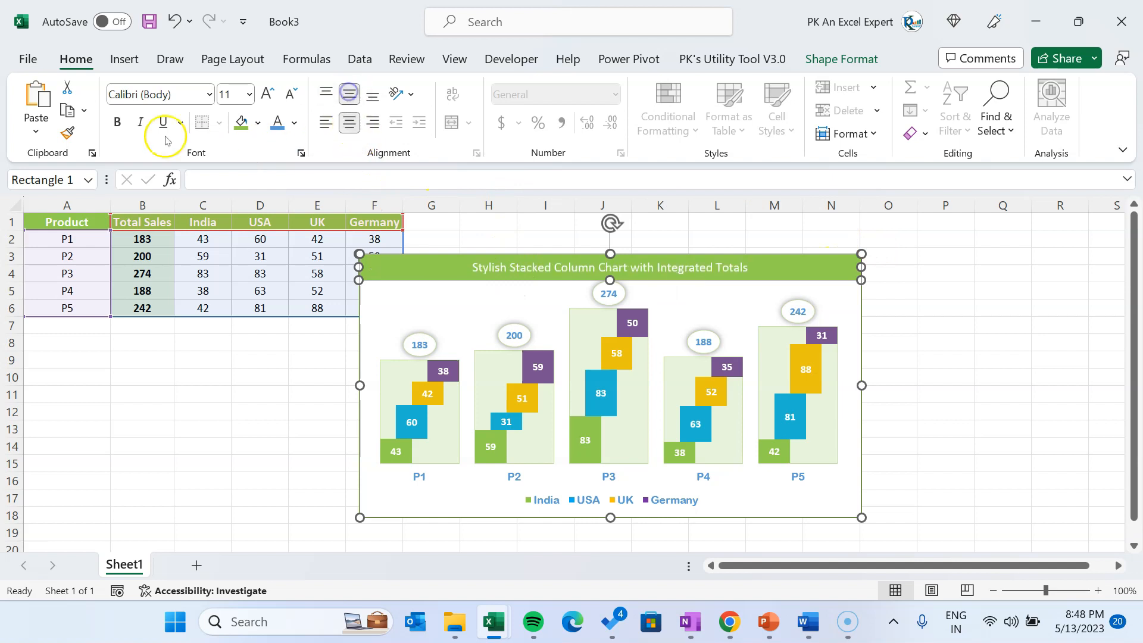
Set the banner title in bold Arial Rounded MT Bold and increase its font size by one step
{"action": "left_click", "coordinate": [161, 94]}
{"action": "type", "text": "Arial Rounded MT B"}
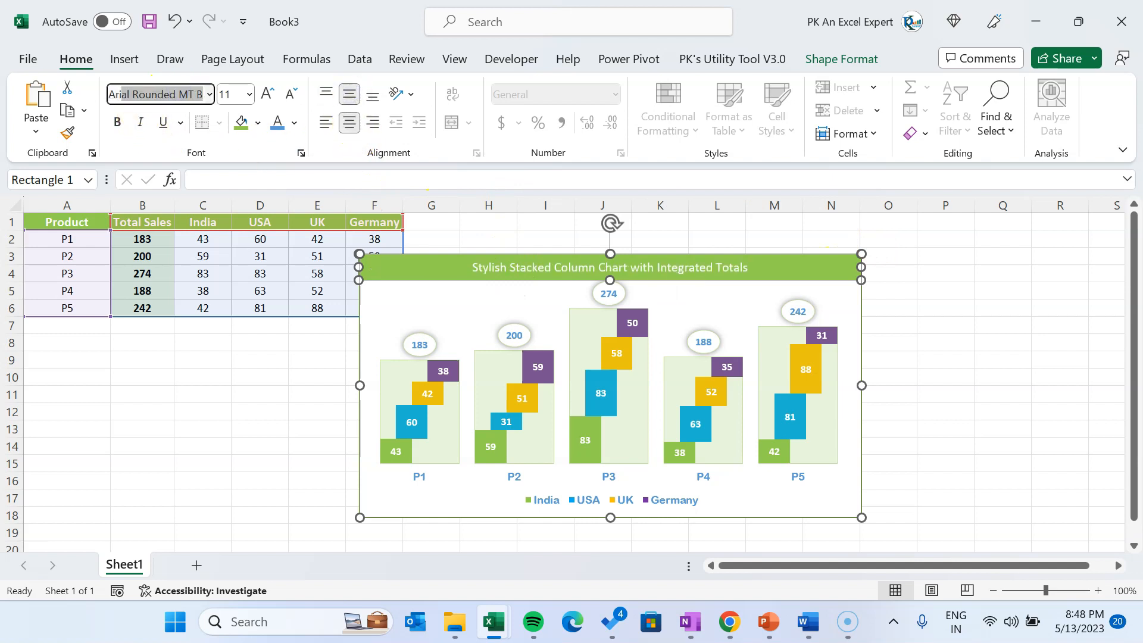
{"action": "key", "text": "Return"}
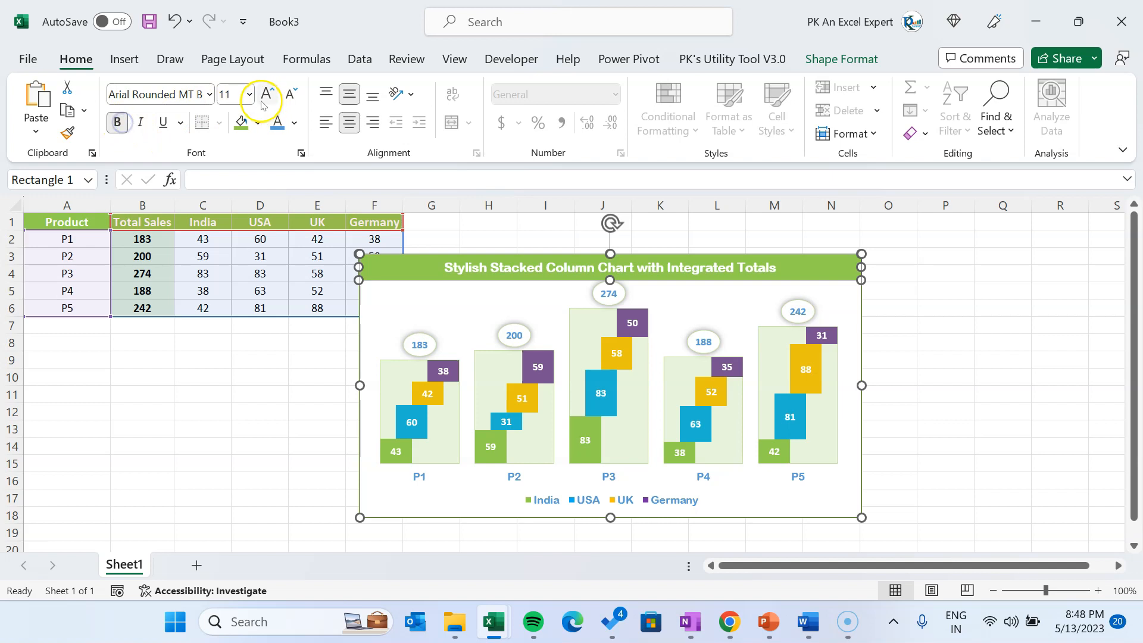
{"action": "left_click", "coordinate": [266, 94]}
{"action": "left_click", "coordinate": [1052, 292]}
Hide the worksheet gridlines and move the chart clear of the data table, to start around column G
{"action": "left_click", "coordinate": [453, 59]}
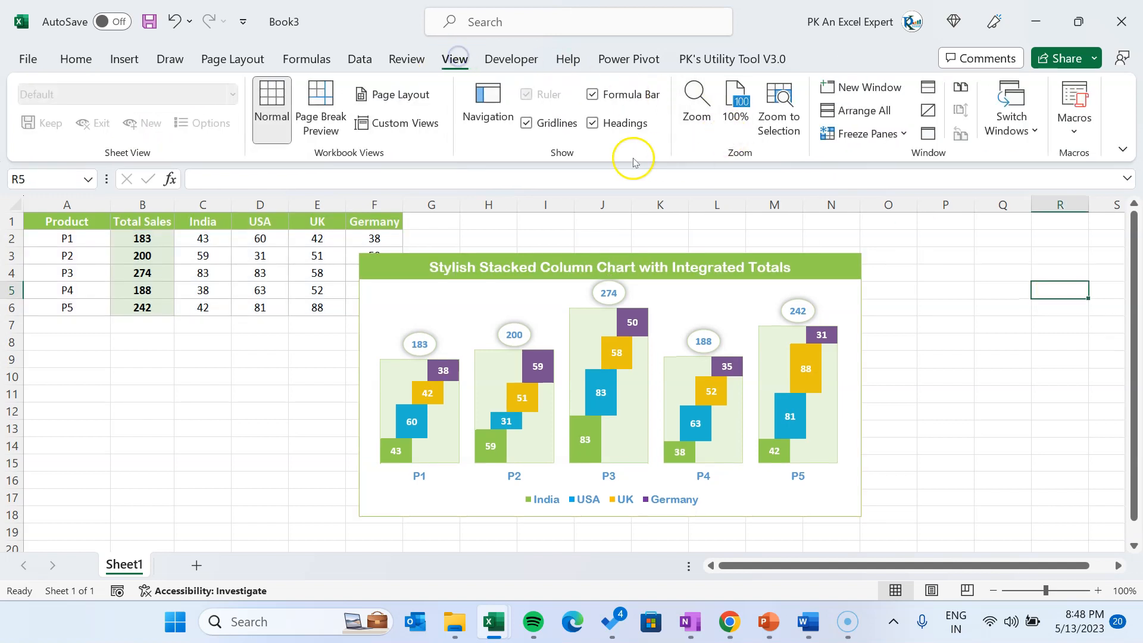
{"action": "left_click", "coordinate": [557, 122]}
{"action": "left_click_drag", "start_coordinate": [860, 316], "coordinate": [925, 293]}
{"action": "left_click", "coordinate": [1057, 339]}
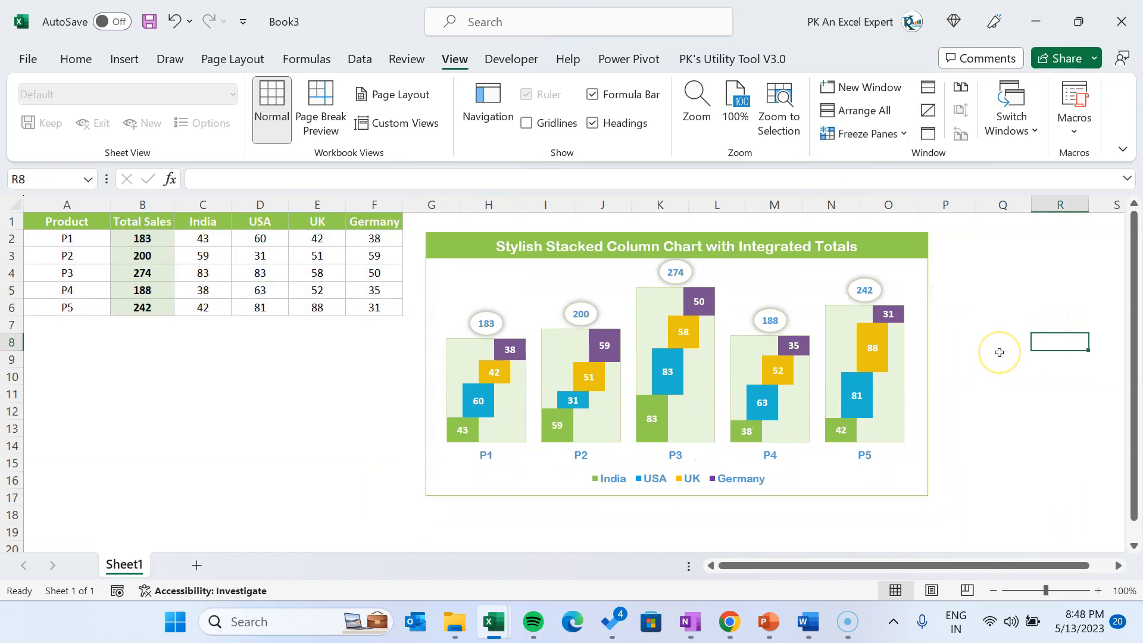